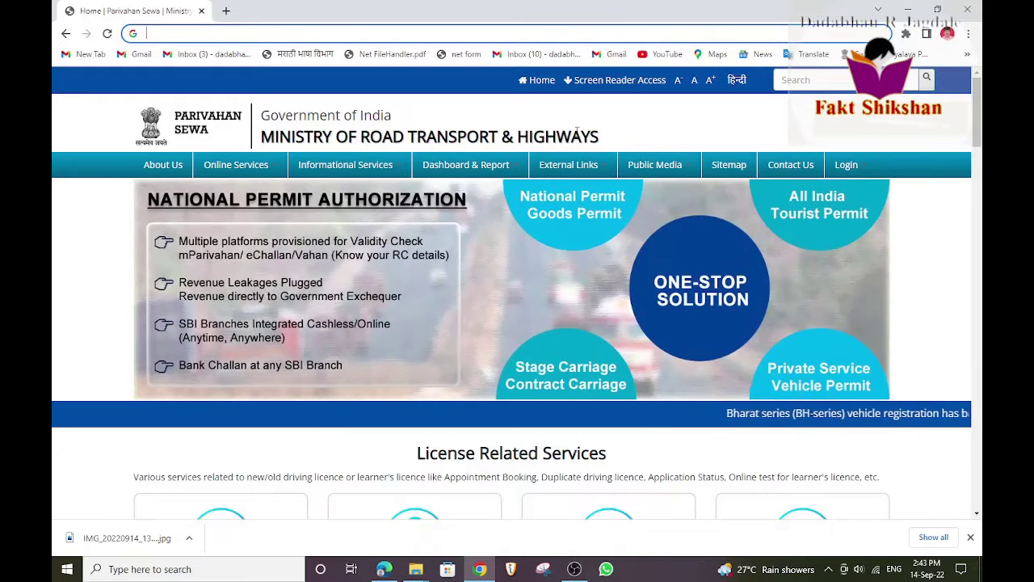
Open the Drivers/Learners License service and select Maharashtra as the state where the service is taken.
{"action": "scroll", "coordinate": [429, 396], "scroll_direction": "down", "scroll_amount": 1}
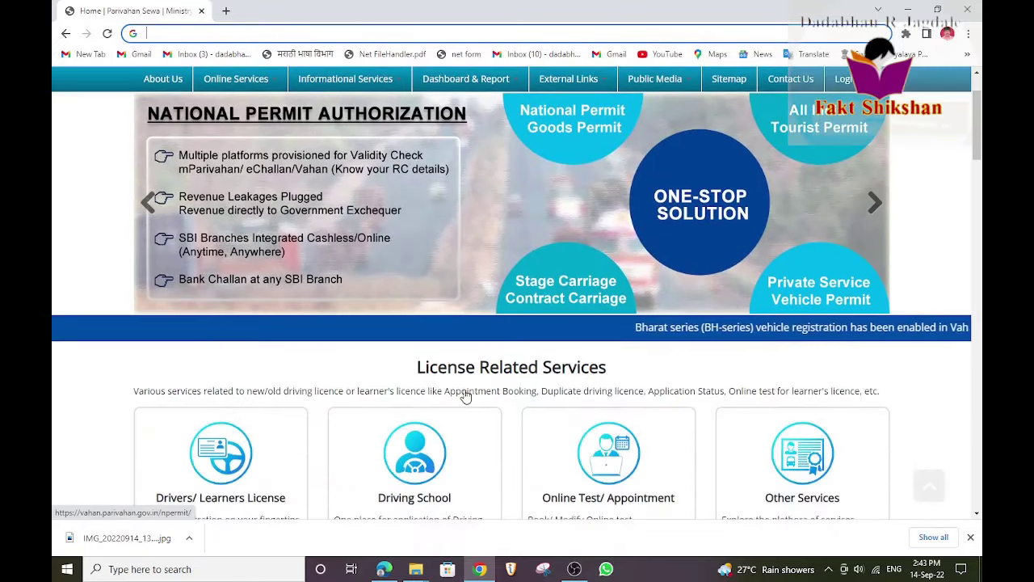
{"action": "scroll", "coordinate": [376, 468], "scroll_direction": "down", "scroll_amount": 1}
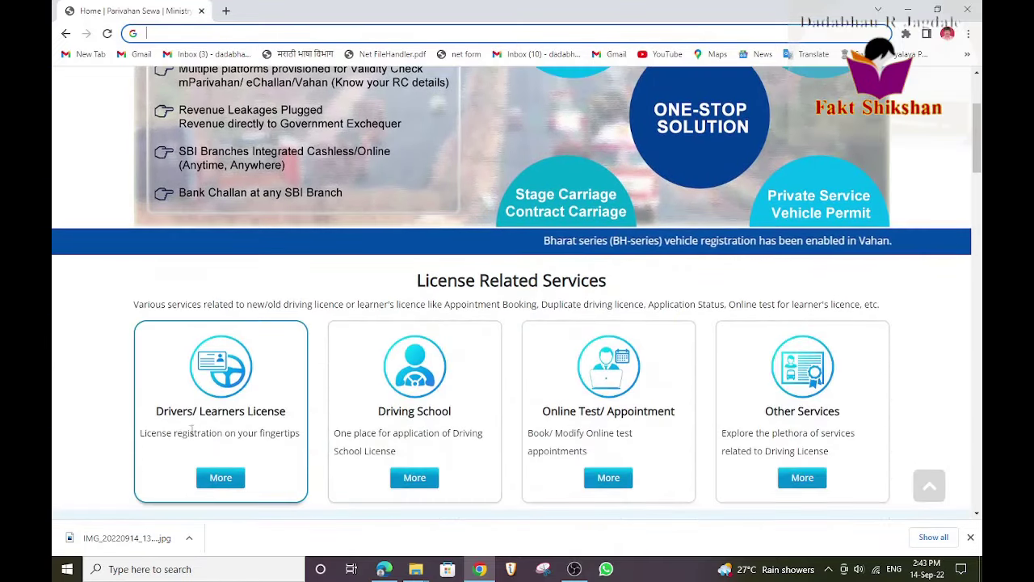
{"action": "left_click", "coordinate": [216, 374]}
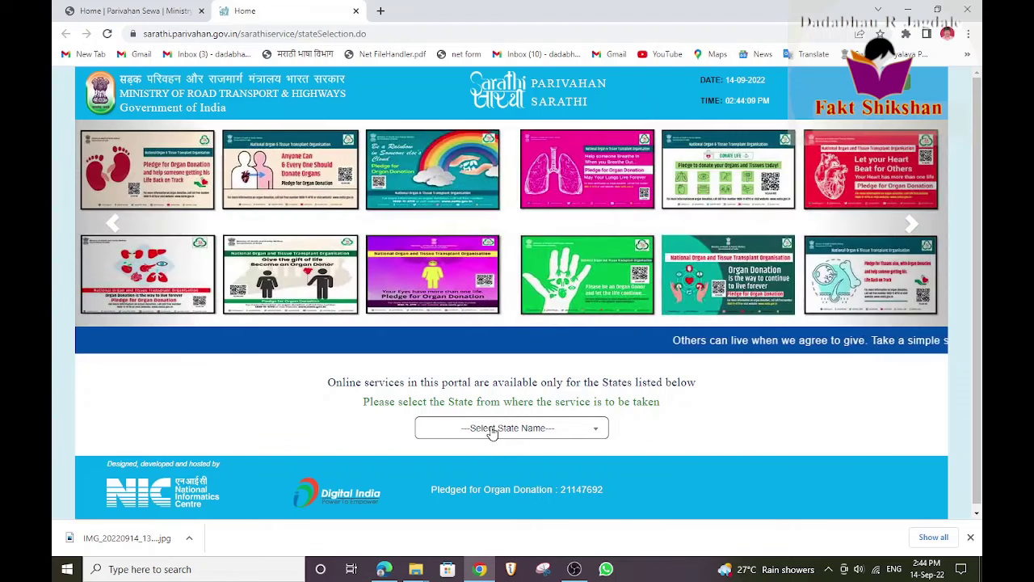
{"action": "left_click", "coordinate": [491, 434]}
{"action": "left_click_drag", "start_coordinate": [601, 251], "coordinate": [600, 293]}
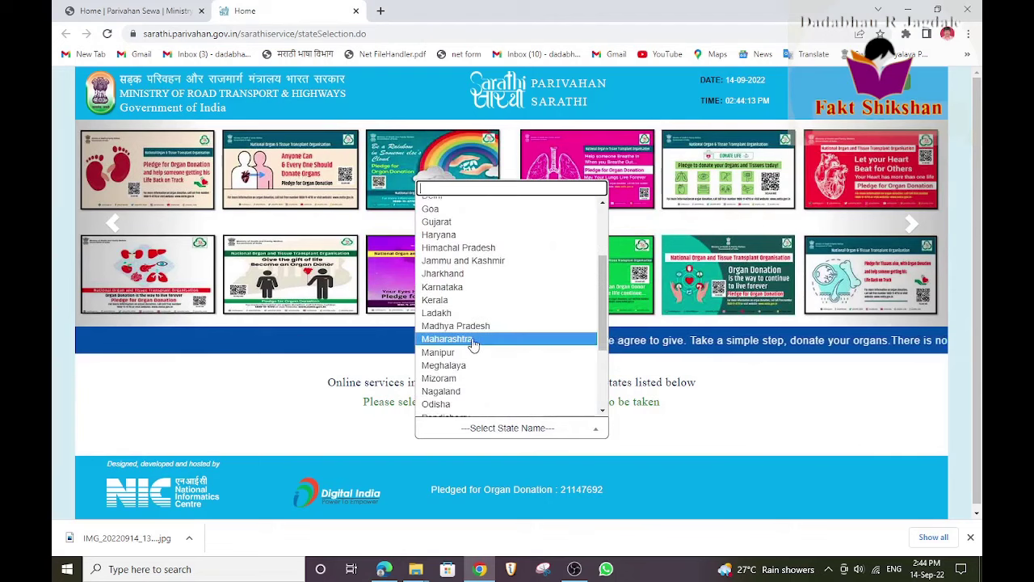
{"action": "left_click", "coordinate": [462, 342]}
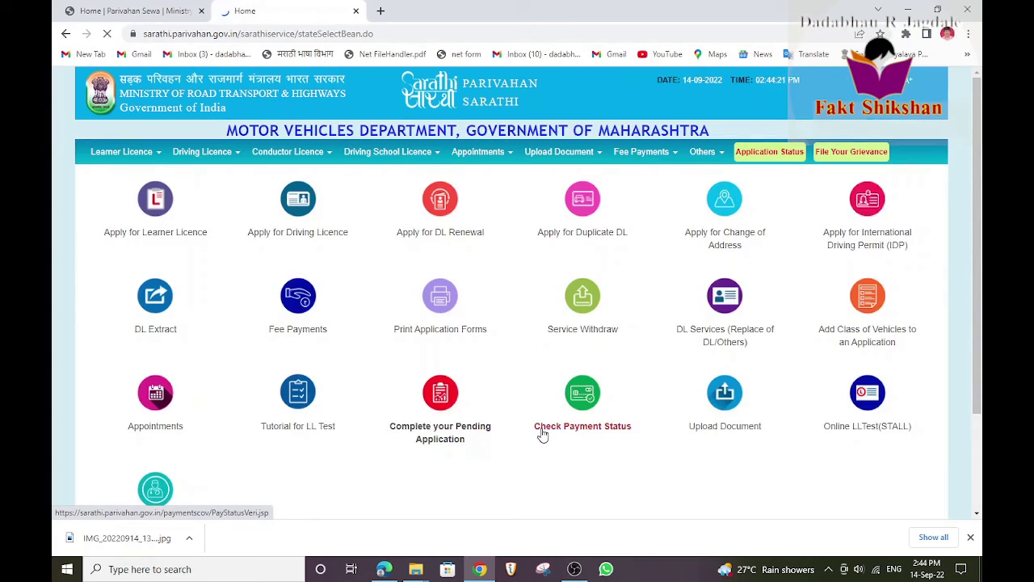
Start a learner licence application and submit it under the General category for an applicant holding no driving or learner licence.
{"action": "left_click", "coordinate": [151, 210]}
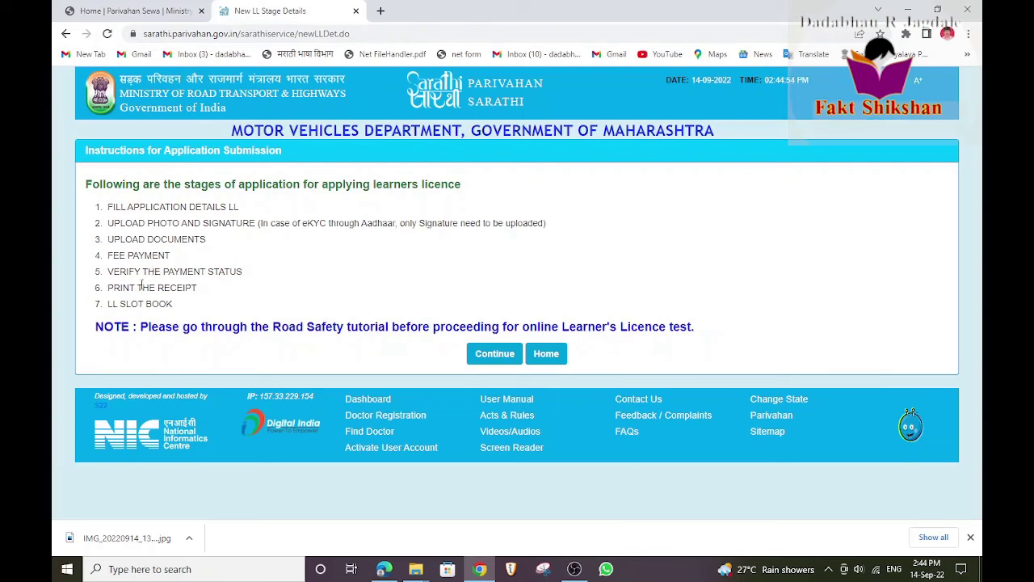
{"action": "left_click", "coordinate": [493, 359]}
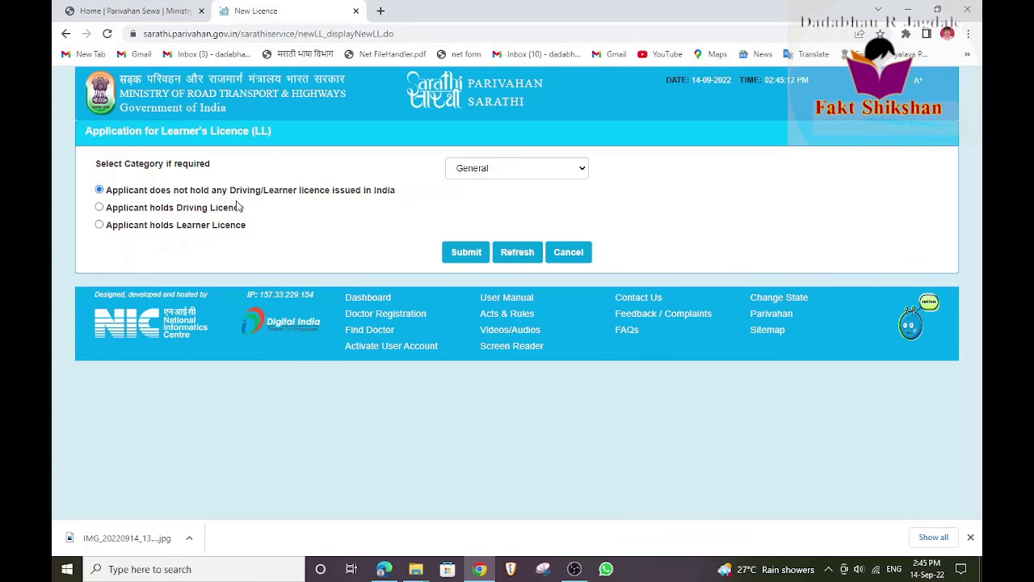
{"action": "left_click", "coordinate": [487, 174]}
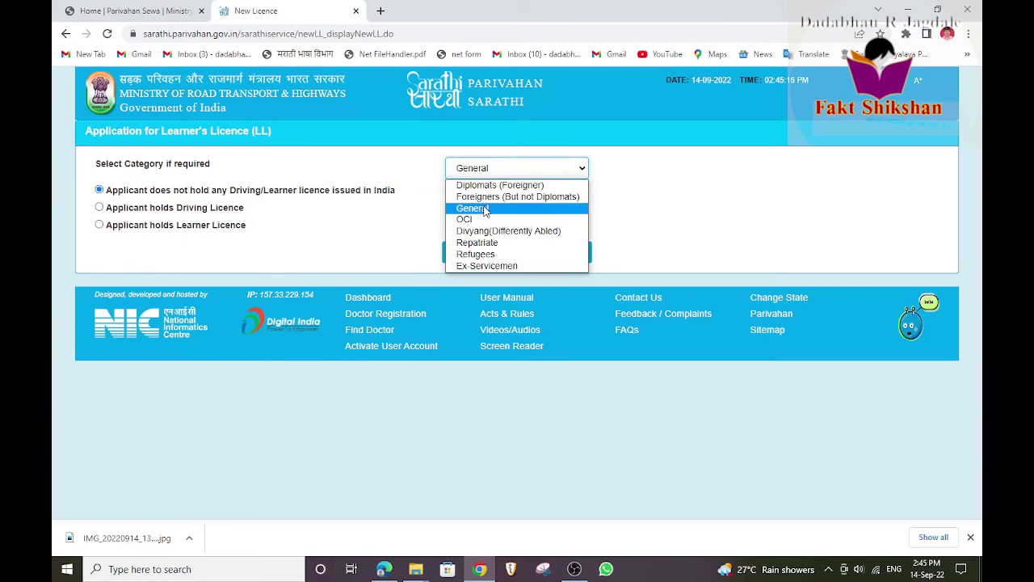
{"action": "left_click", "coordinate": [485, 208]}
{"action": "left_click", "coordinate": [467, 255]}
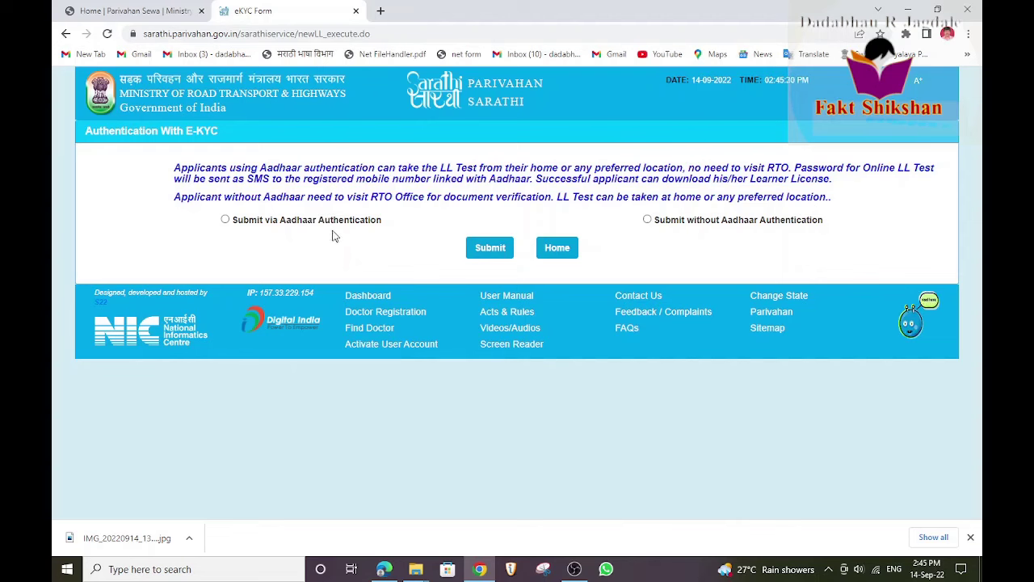
Choose to submit via Aadhaar authentication, enter the applicant's Aadhaar number and generate the OTP.
{"action": "left_click", "coordinate": [226, 220]}
{"action": "left_click", "coordinate": [493, 252]}
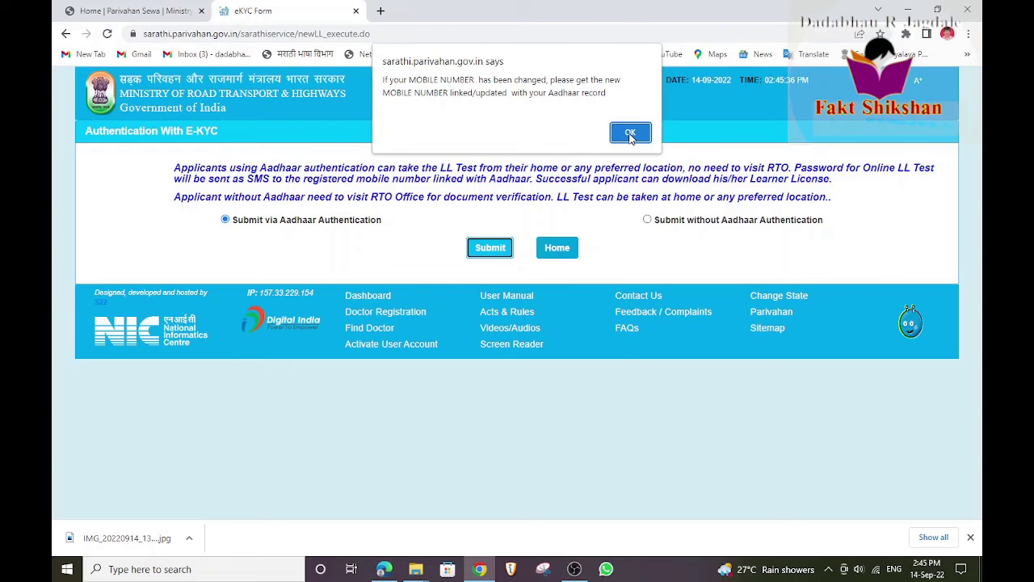
{"action": "left_click", "coordinate": [630, 133]}
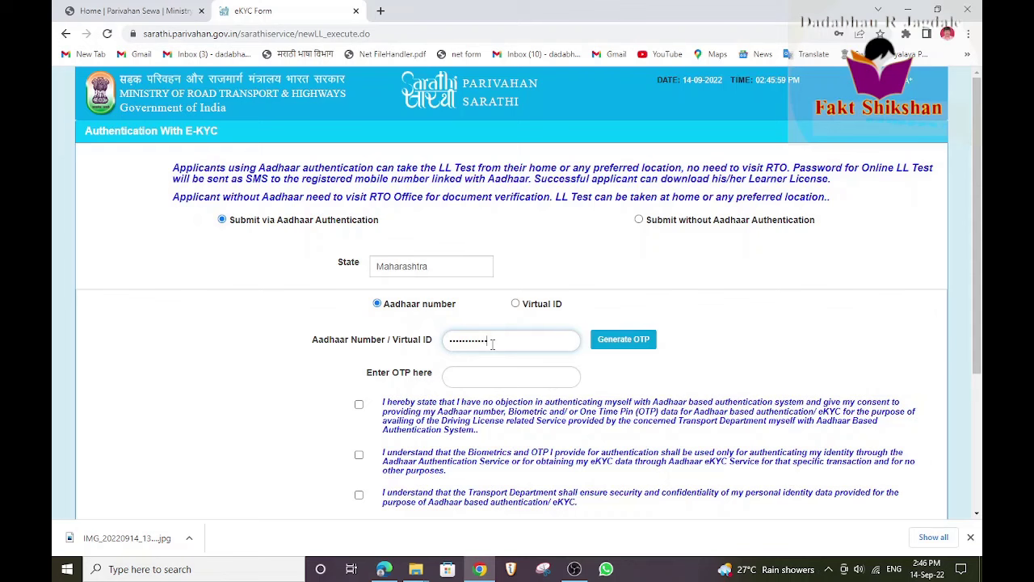
{"action": "left_click", "coordinate": [619, 343]}
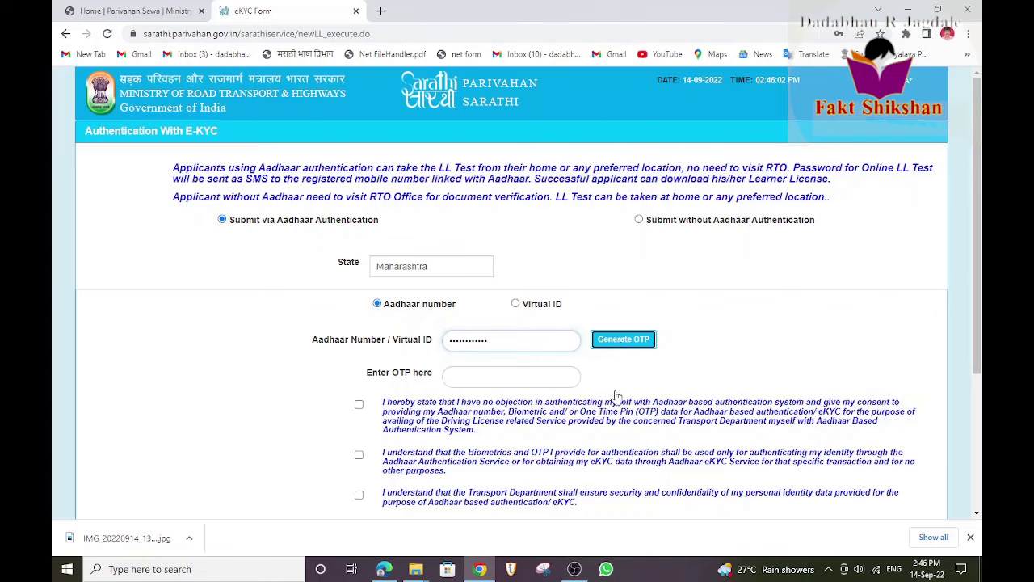
Enter the OTP, accept all three consent statements and authenticate the applicant.
{"action": "left_click", "coordinate": [482, 387]}
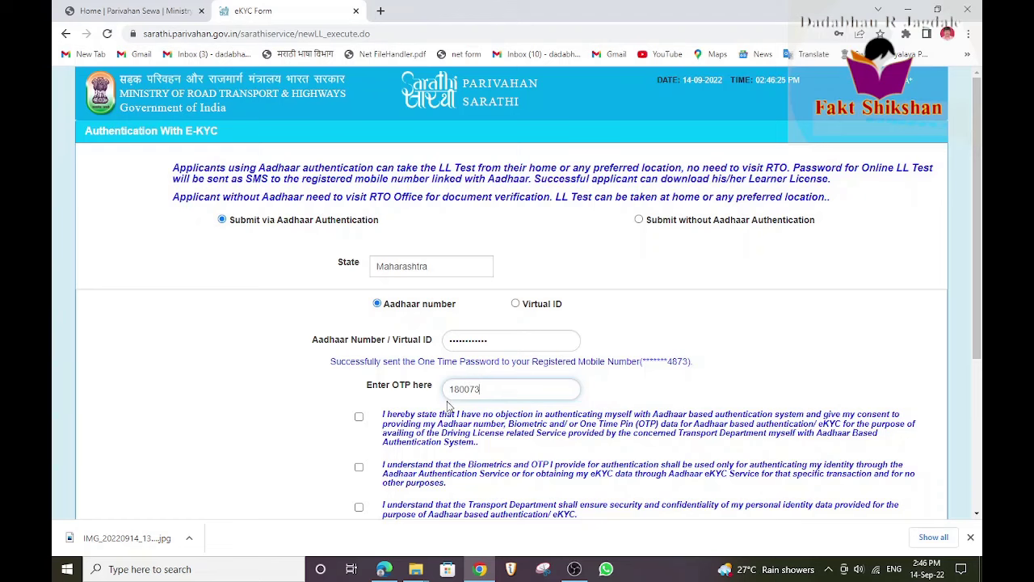
{"action": "scroll", "coordinate": [448, 406], "scroll_direction": "down", "scroll_amount": 1}
{"action": "left_click", "coordinate": [359, 330]}
{"action": "left_click", "coordinate": [359, 381]}
{"action": "left_click", "coordinate": [359, 420]}
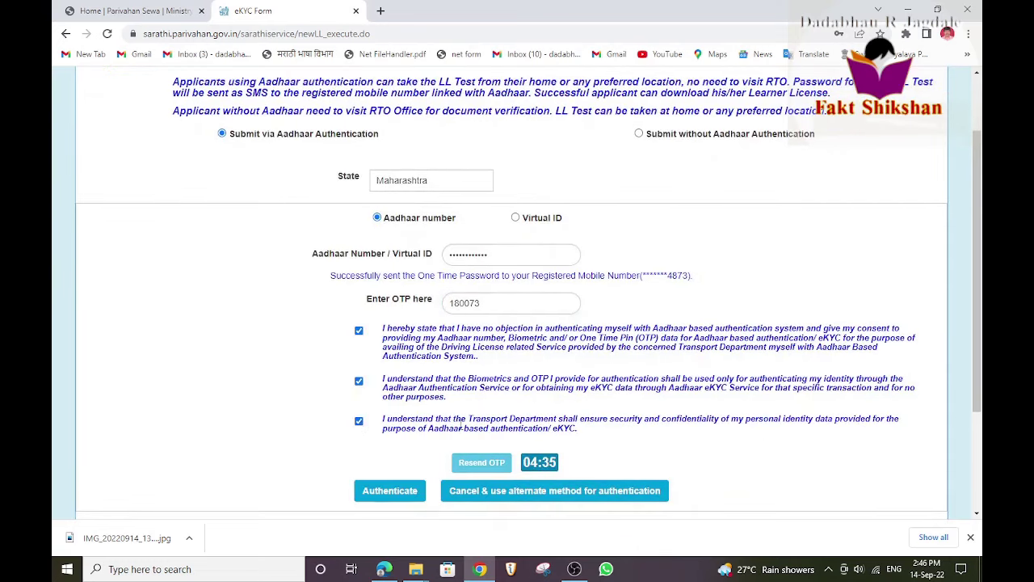
{"action": "scroll", "coordinate": [484, 426], "scroll_direction": "down", "scroll_amount": 1}
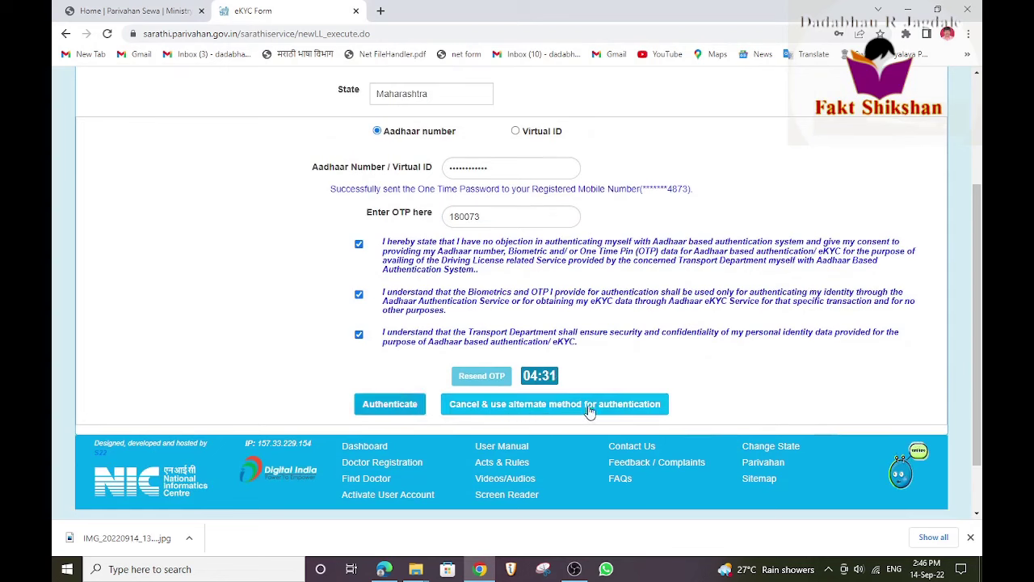
{"action": "left_click", "coordinate": [396, 406]}
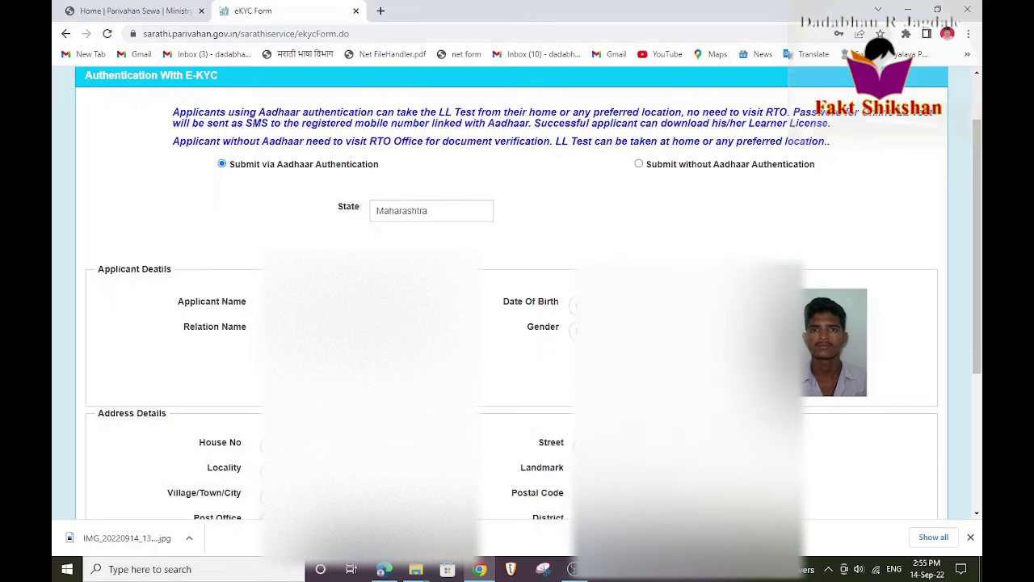
Proceed with the applicant's eKYC details and set the RTO office to DY.RTO,JALNA -- MH21 in the learner's licence form.
{"action": "scroll", "coordinate": [517, 324], "scroll_direction": "down", "scroll_amount": 3}
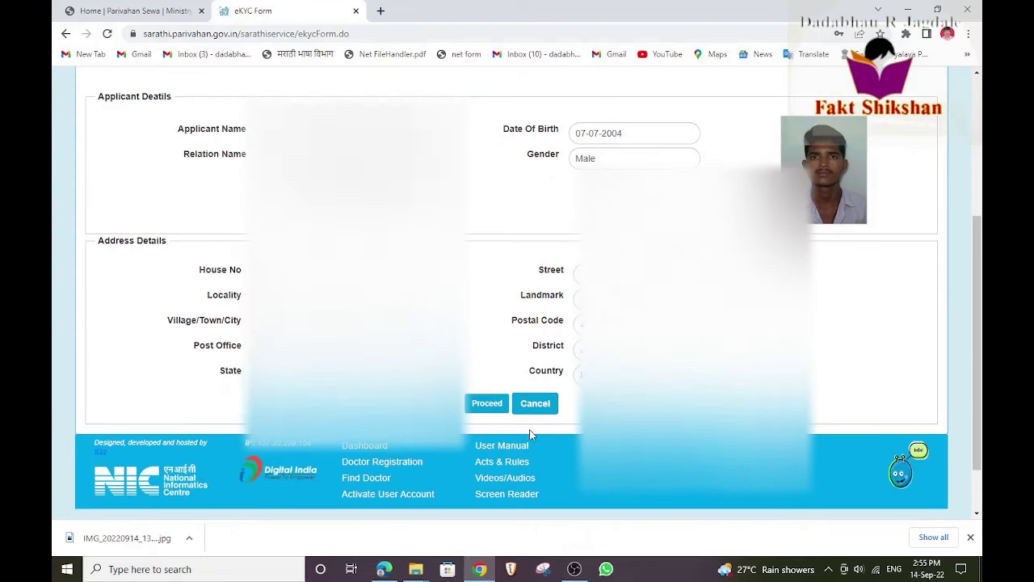
{"action": "left_click", "coordinate": [486, 407]}
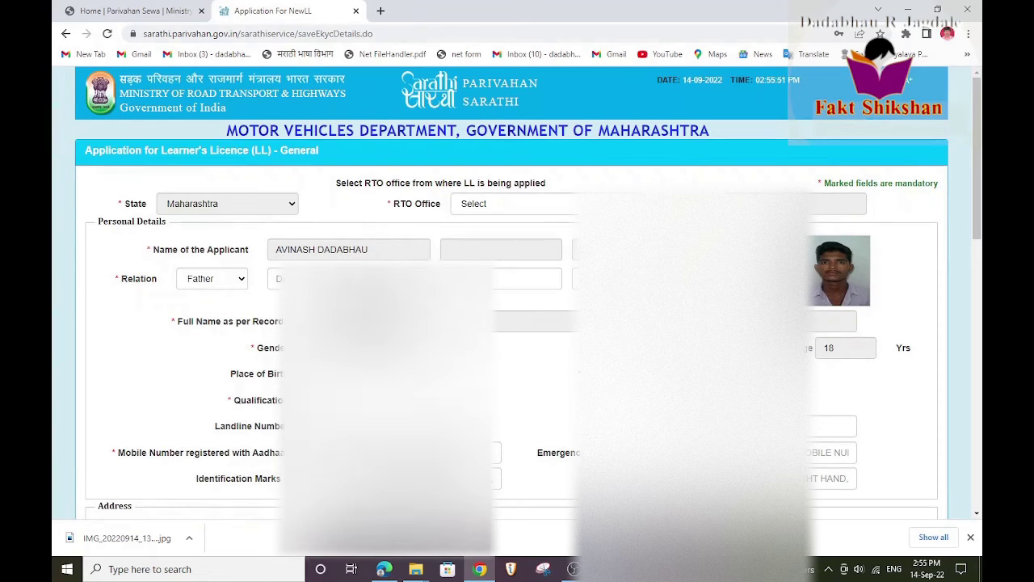
{"action": "scroll", "coordinate": [517, 323], "scroll_direction": "down", "scroll_amount": 2}
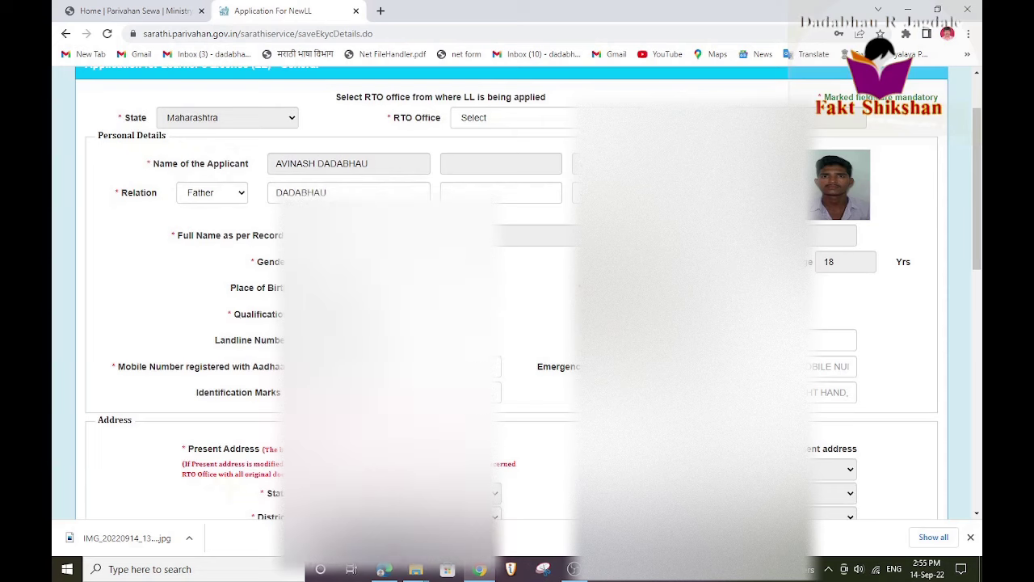
{"action": "scroll", "coordinate": [517, 323], "scroll_direction": "down", "scroll_amount": 4}
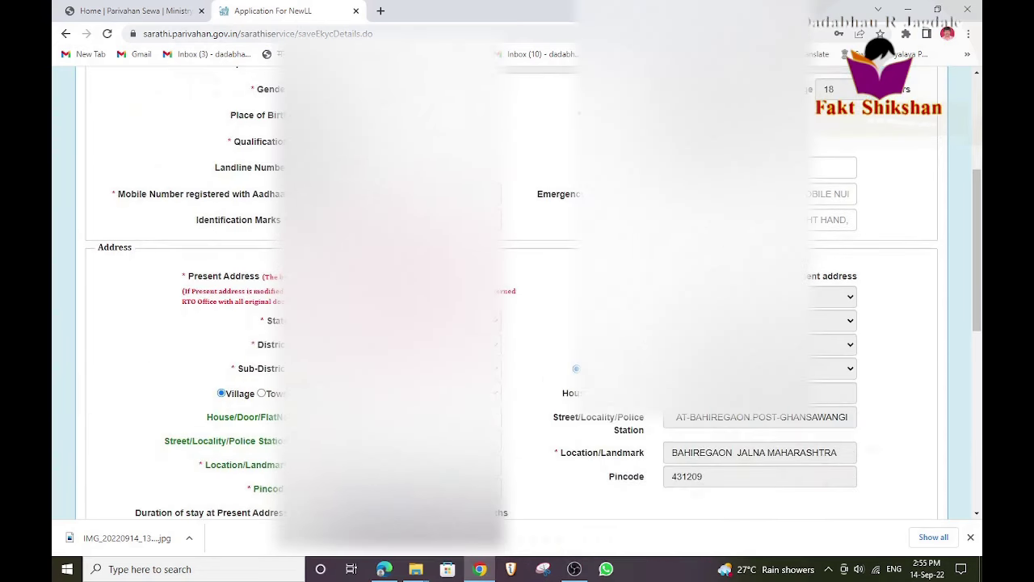
{"action": "scroll", "coordinate": [516, 323], "scroll_direction": "up", "scroll_amount": 4}
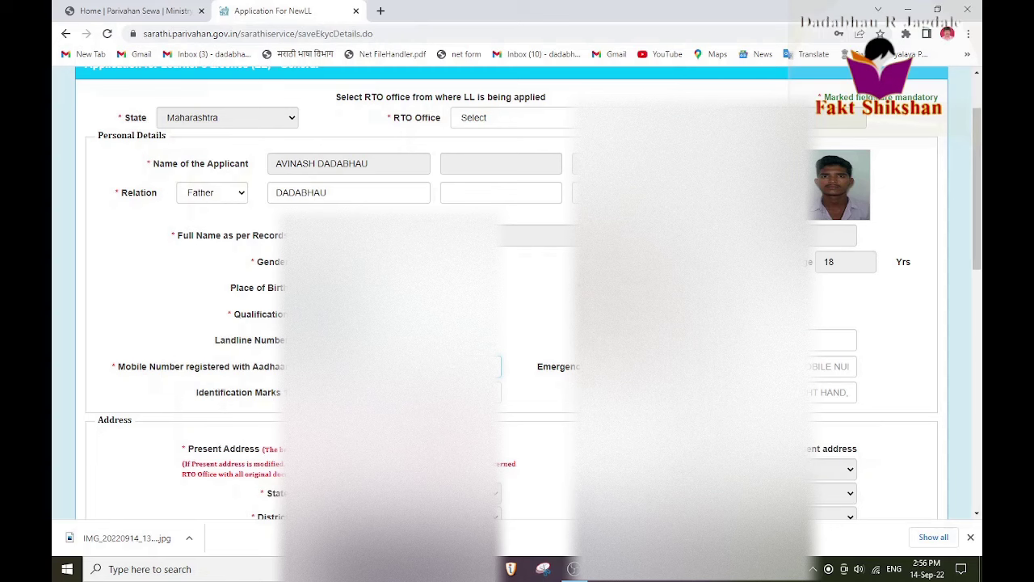
{"action": "key", "text": "Tab"}
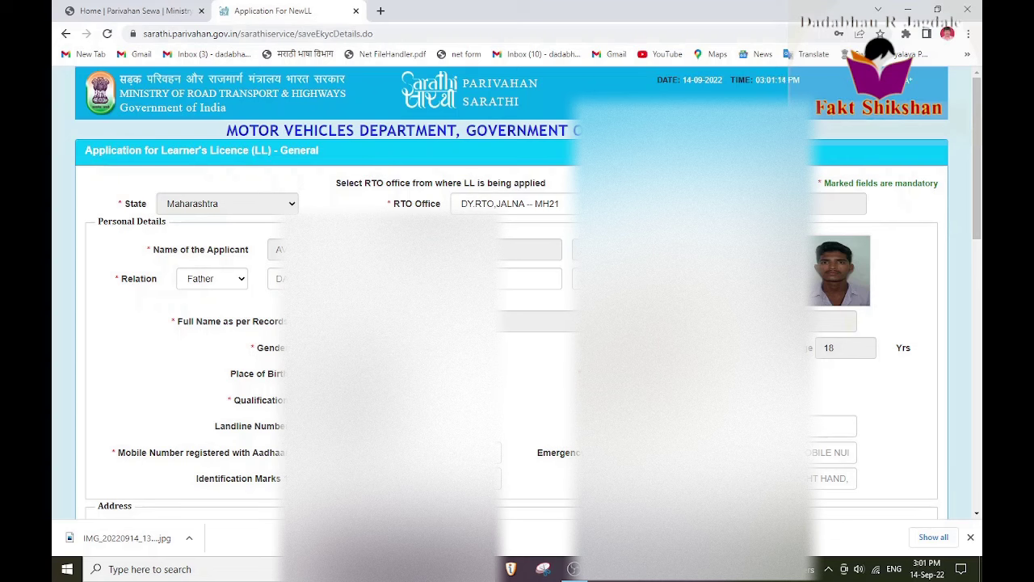
Add Motor Cycle with Gear (Non Transport) (MCWG) and LIGHT MOTOR VEHICLE (LMV) to the selected vehicle classes.
{"action": "scroll", "coordinate": [517, 323], "scroll_direction": "down", "scroll_amount": 2}
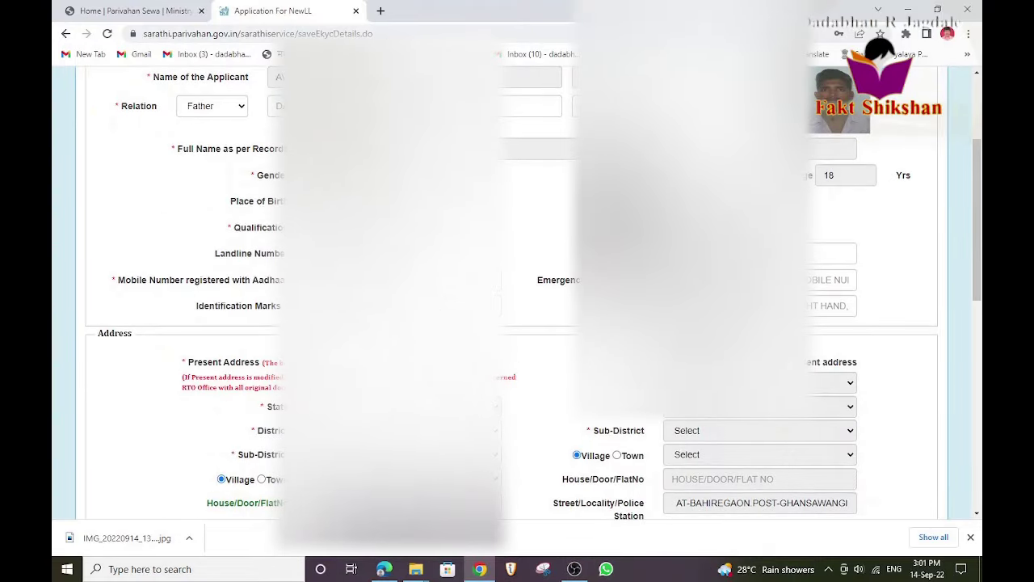
{"action": "scroll", "coordinate": [517, 323], "scroll_direction": "down", "scroll_amount": 1}
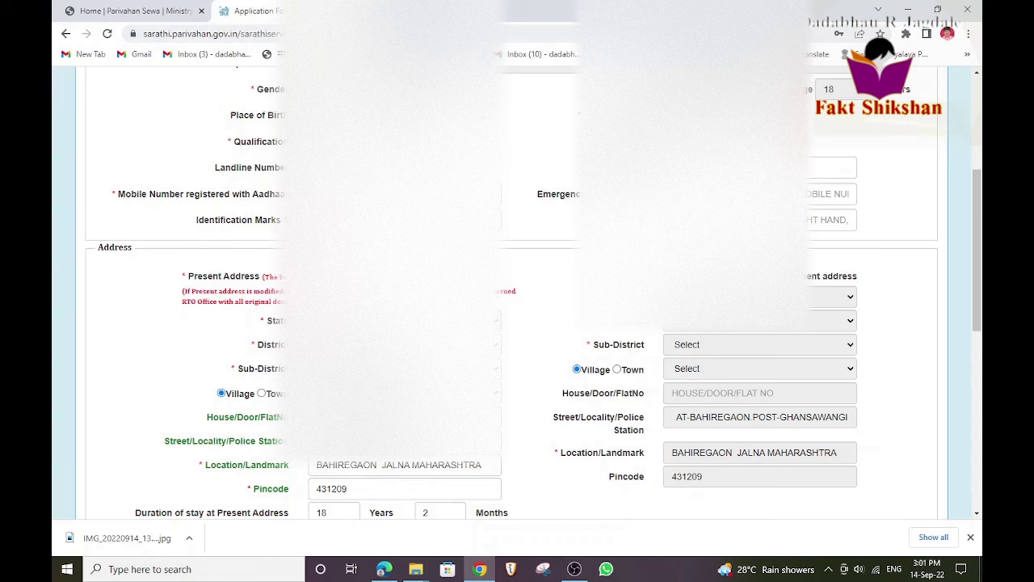
{"action": "scroll", "coordinate": [340, 434], "scroll_direction": "down", "scroll_amount": 1}
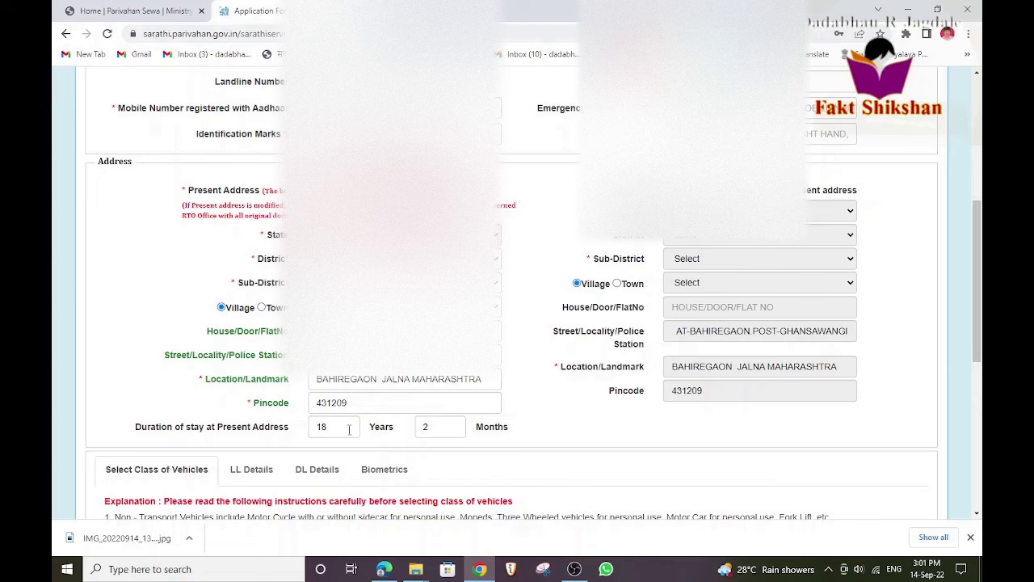
{"action": "scroll", "coordinate": [419, 433], "scroll_direction": "down", "scroll_amount": 1}
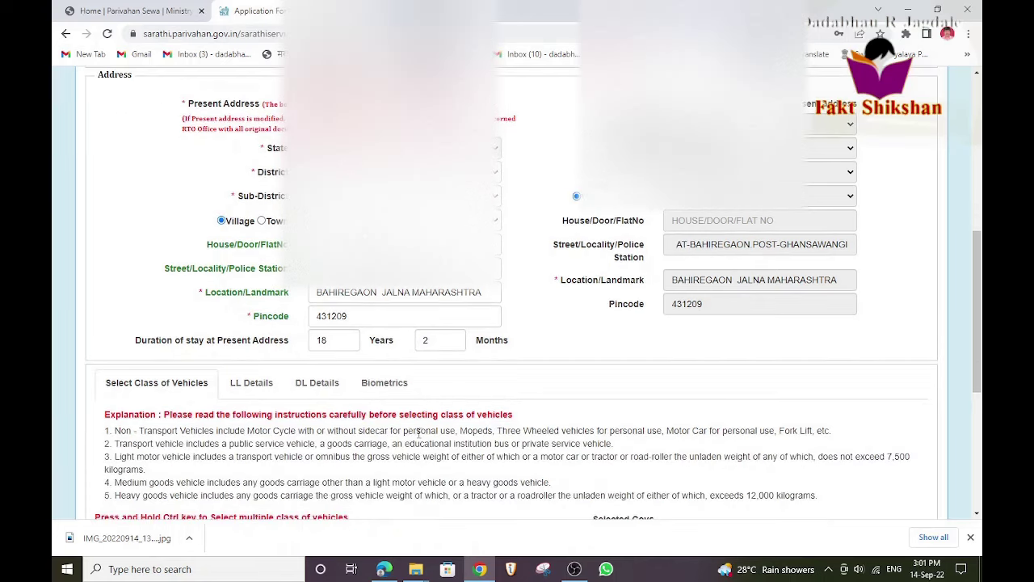
{"action": "scroll", "coordinate": [408, 436], "scroll_direction": "down", "scroll_amount": 1}
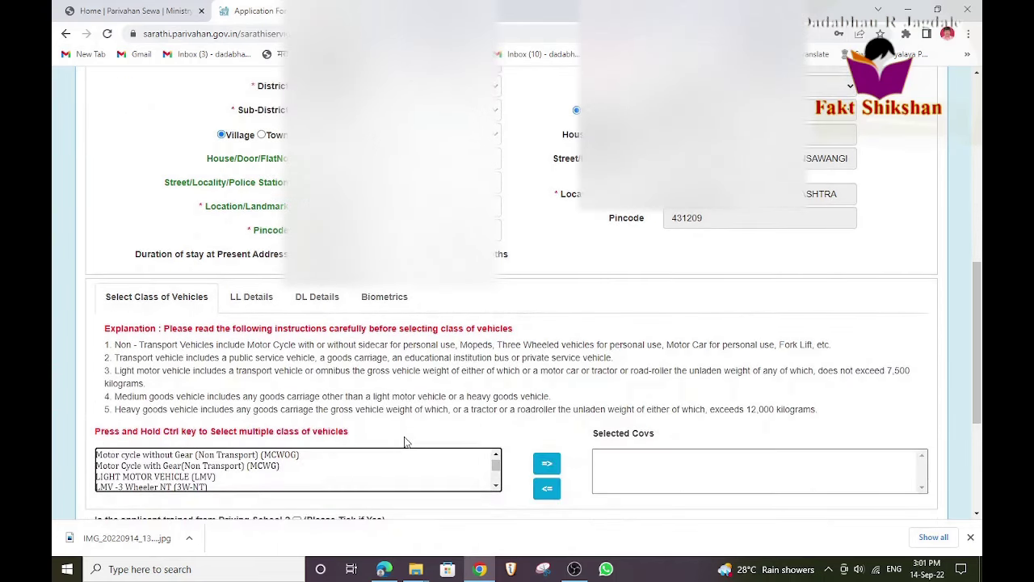
{"action": "scroll", "coordinate": [406, 441], "scroll_direction": "down", "scroll_amount": 1}
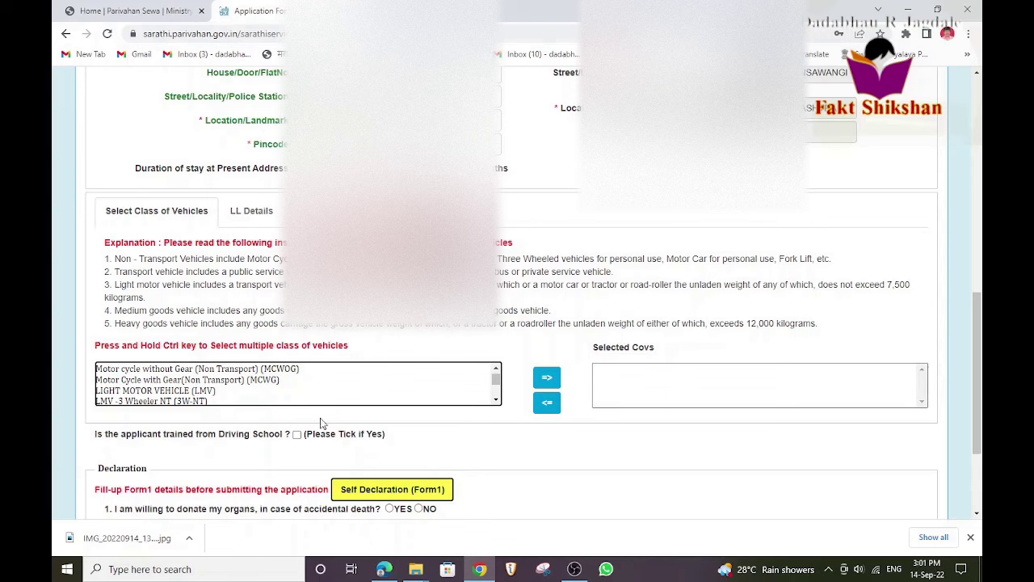
{"action": "left_click", "coordinate": [264, 380]}
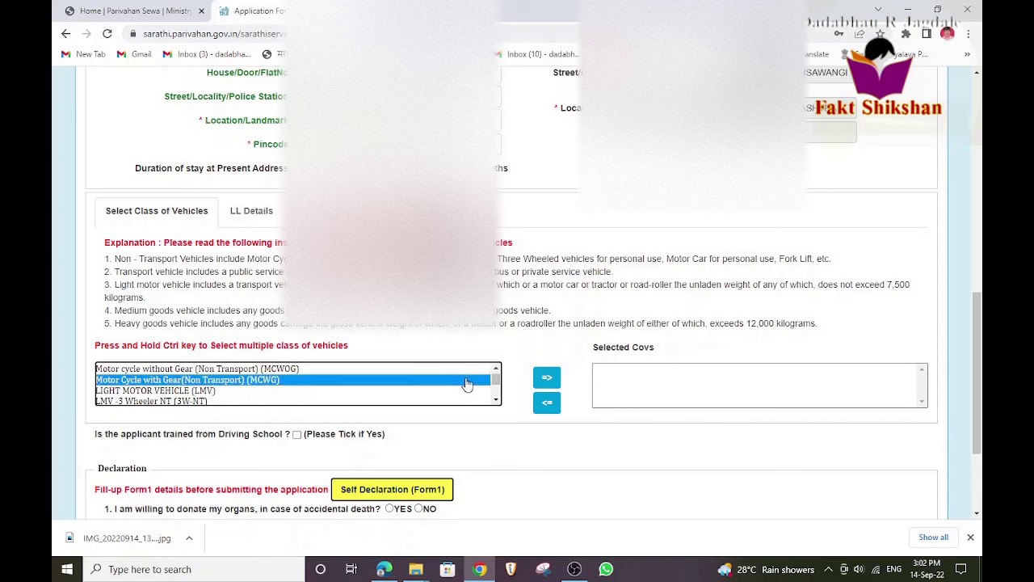
{"action": "left_click", "coordinate": [547, 379]}
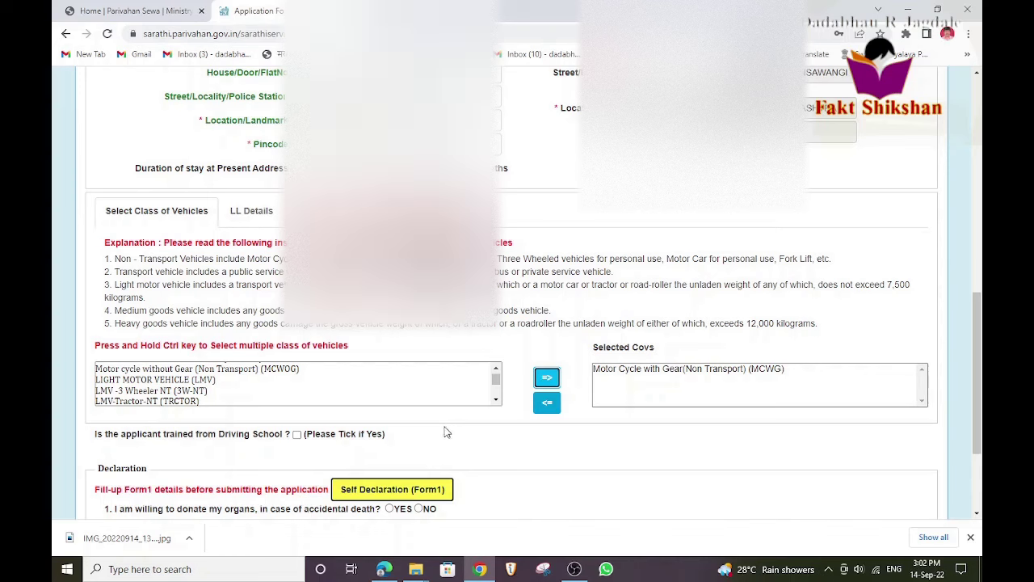
{"action": "left_click", "coordinate": [133, 382]}
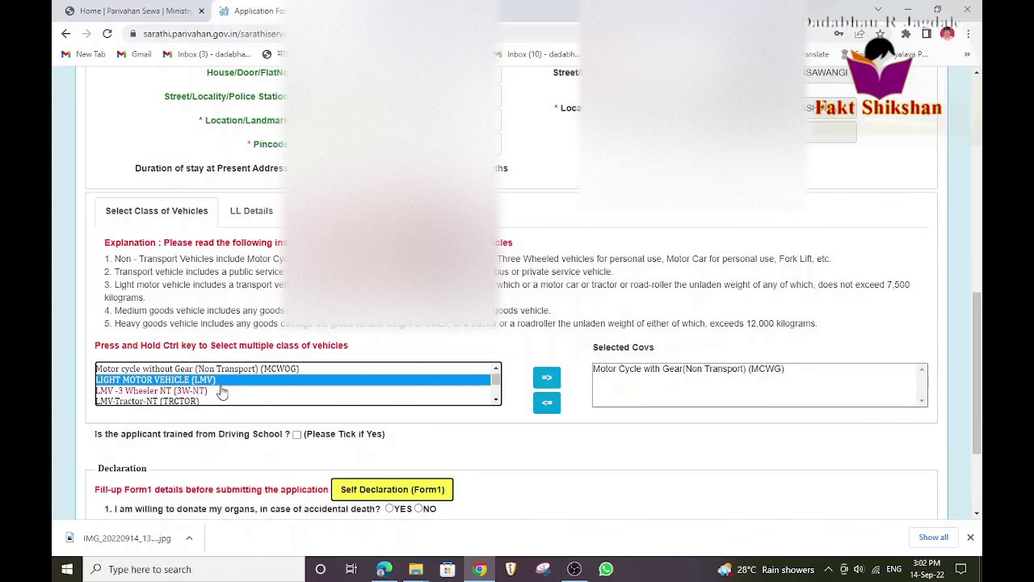
{"action": "left_click", "coordinate": [547, 379]}
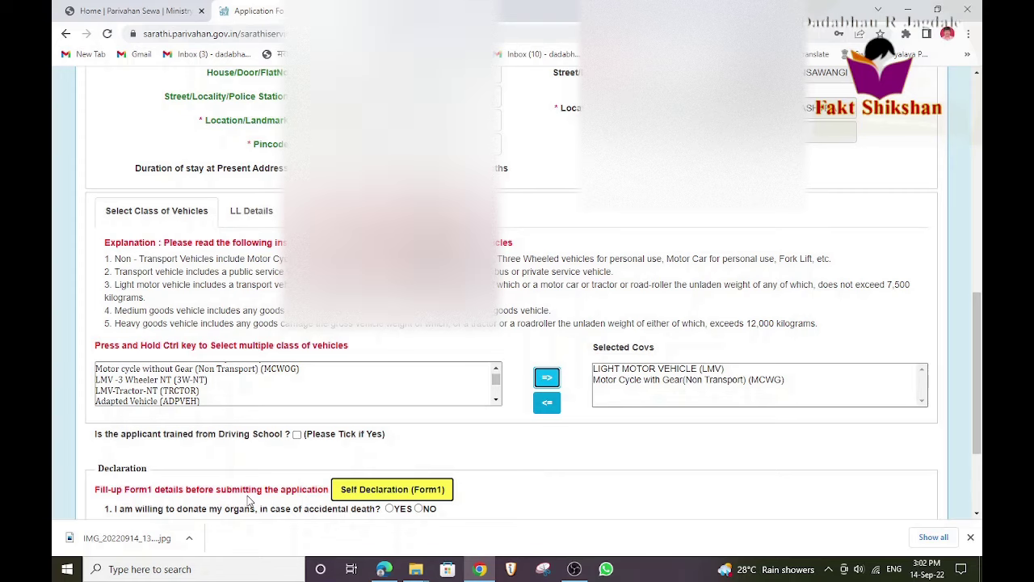
Open the Form1 self declaration and answer Yes to question (b) and No to questions (a), (c), (d), (e) and (f).
{"action": "scroll", "coordinate": [252, 499], "scroll_direction": "down", "scroll_amount": 2}
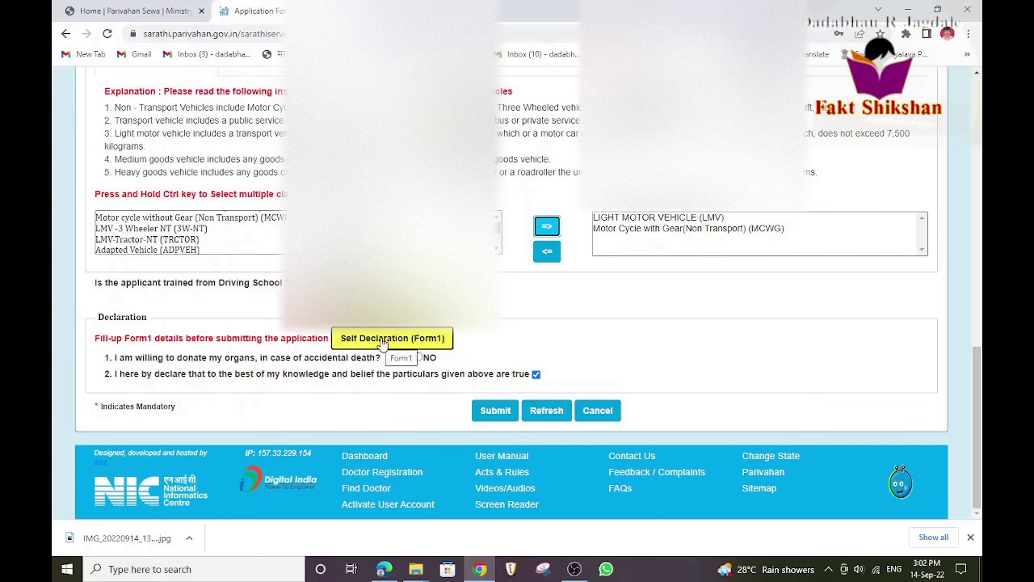
{"action": "left_click", "coordinate": [383, 342]}
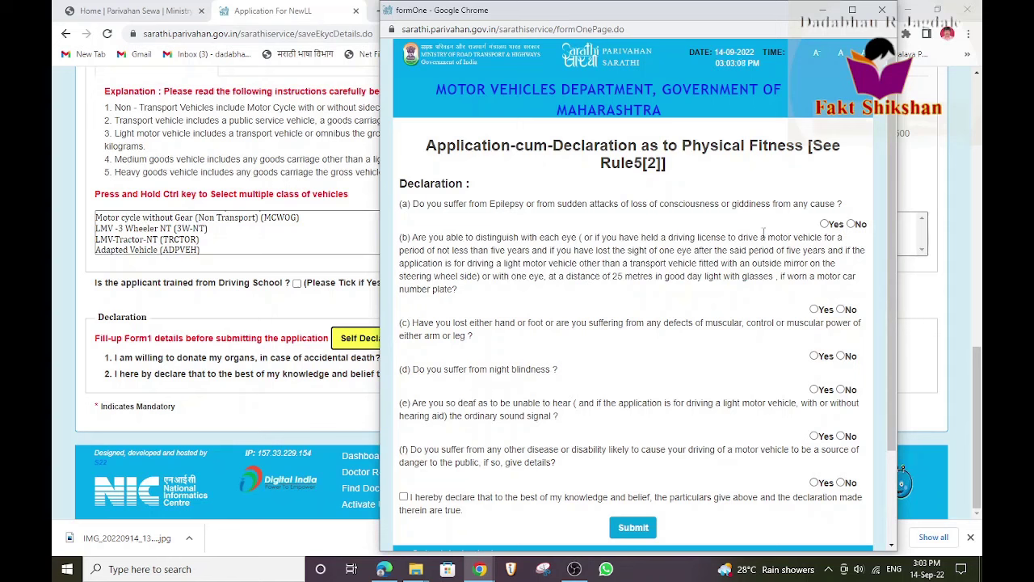
{"action": "left_click", "coordinate": [851, 224]}
{"action": "left_click", "coordinate": [814, 310]}
{"action": "left_click", "coordinate": [841, 358]}
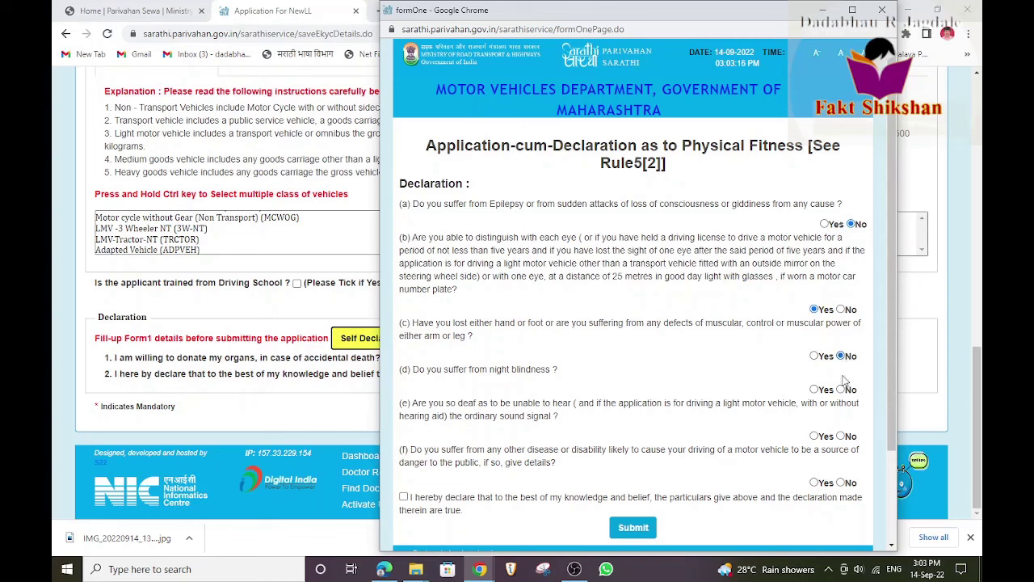
{"action": "left_click", "coordinate": [843, 391]}
{"action": "left_click", "coordinate": [842, 437]}
{"action": "left_click", "coordinate": [840, 482]}
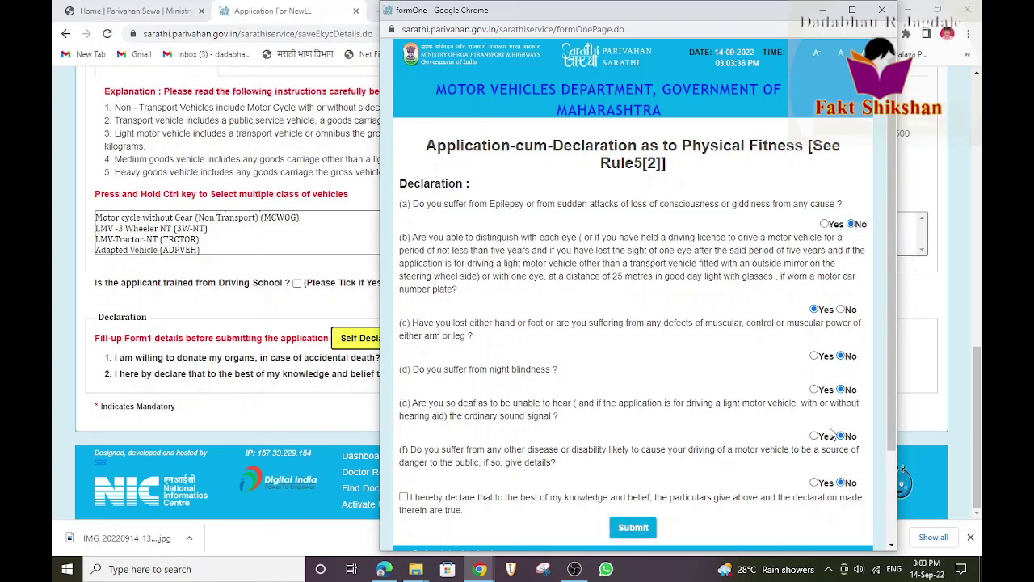
Accept the truthfulness declaration, submit and confirm the physical fitness self declaration, and return to the learner's licence application.
{"action": "left_click", "coordinate": [404, 498]}
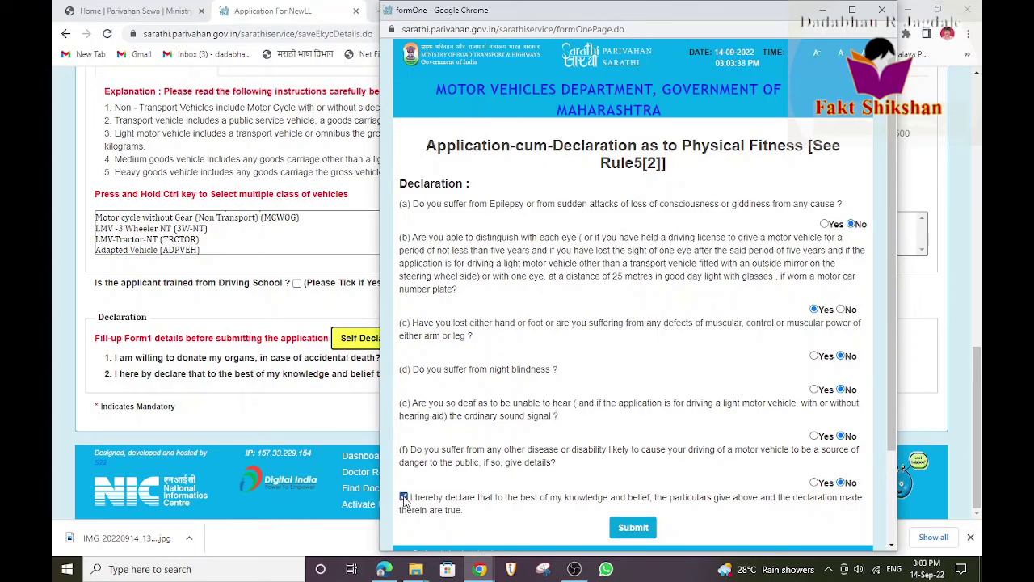
{"action": "left_click", "coordinate": [629, 529]}
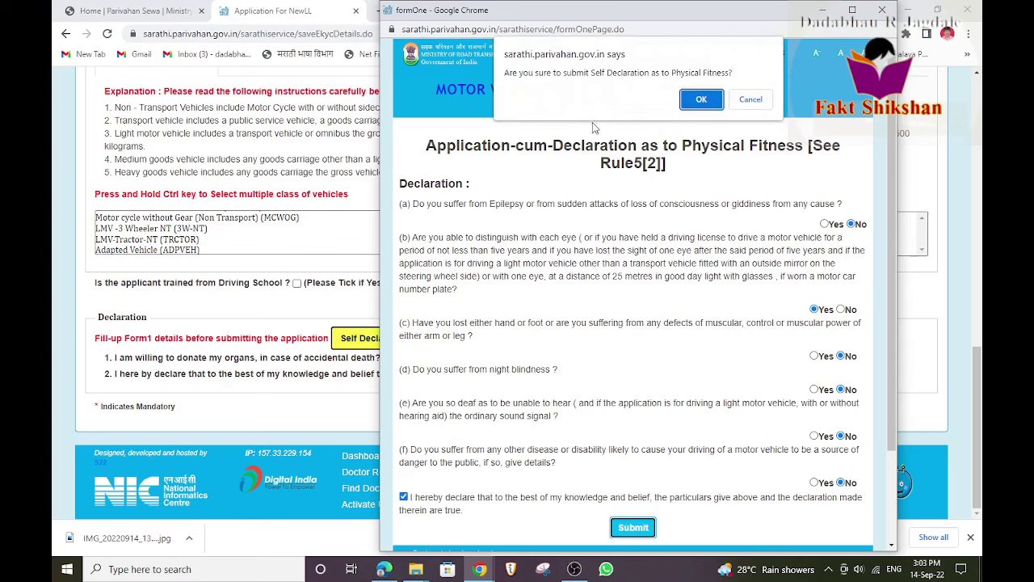
{"action": "left_click", "coordinate": [698, 100]}
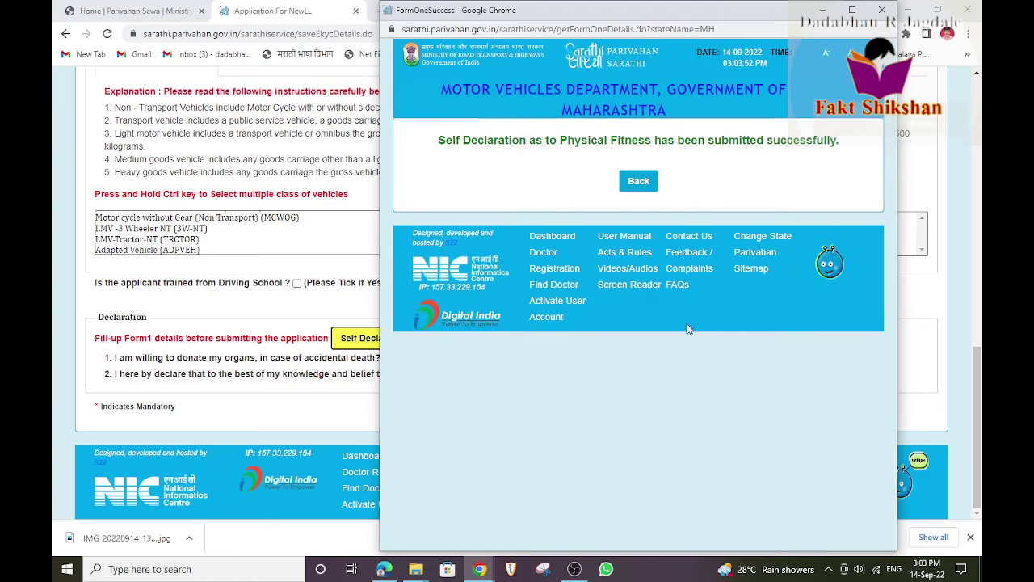
{"action": "left_click", "coordinate": [638, 183]}
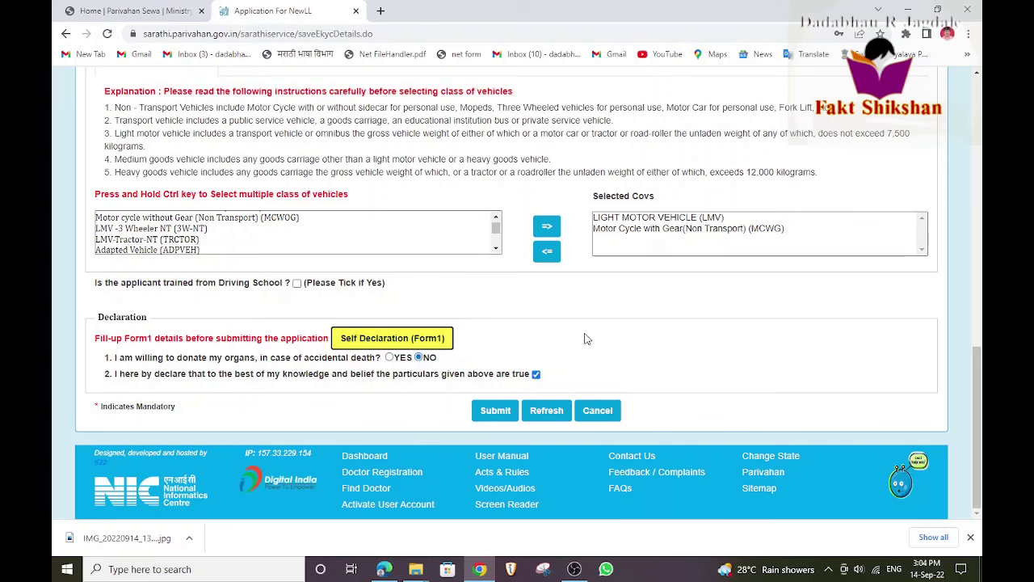
Submit the learner's licence application, confirming the mobile number, the existing-licence declaration and the final submission.
{"action": "left_click", "coordinate": [495, 412]}
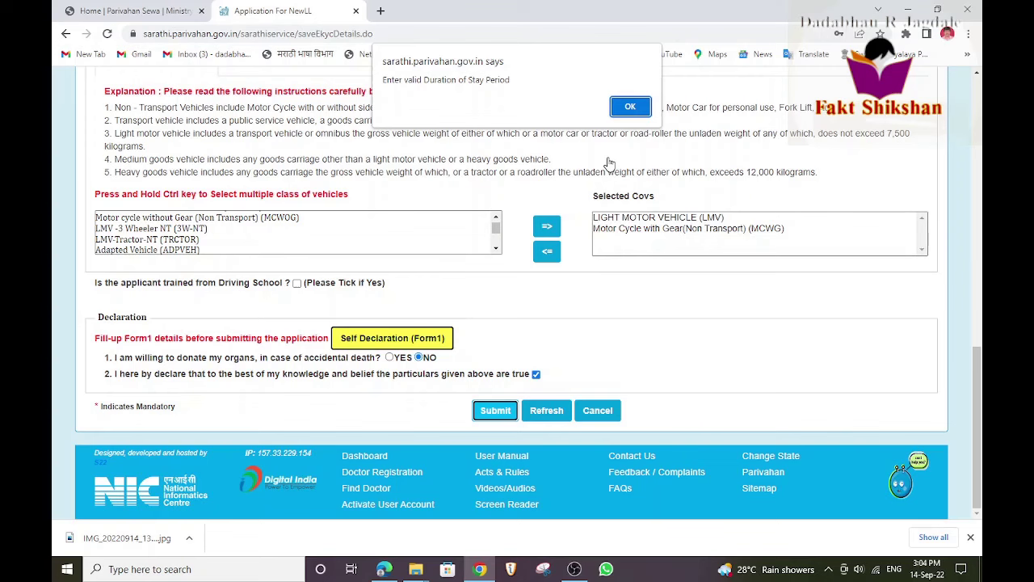
{"action": "left_click", "coordinate": [630, 105]}
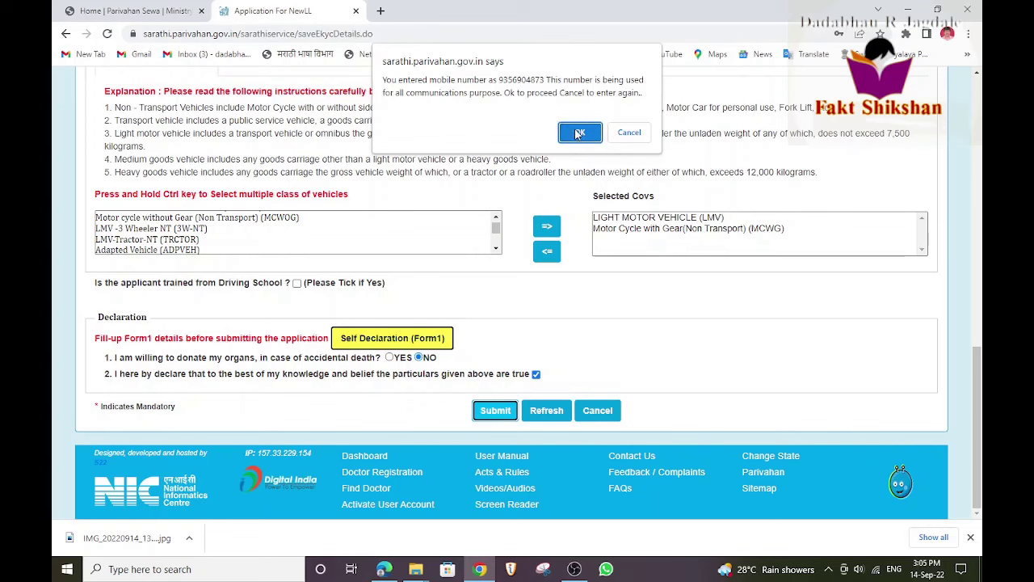
{"action": "left_click", "coordinate": [578, 133]}
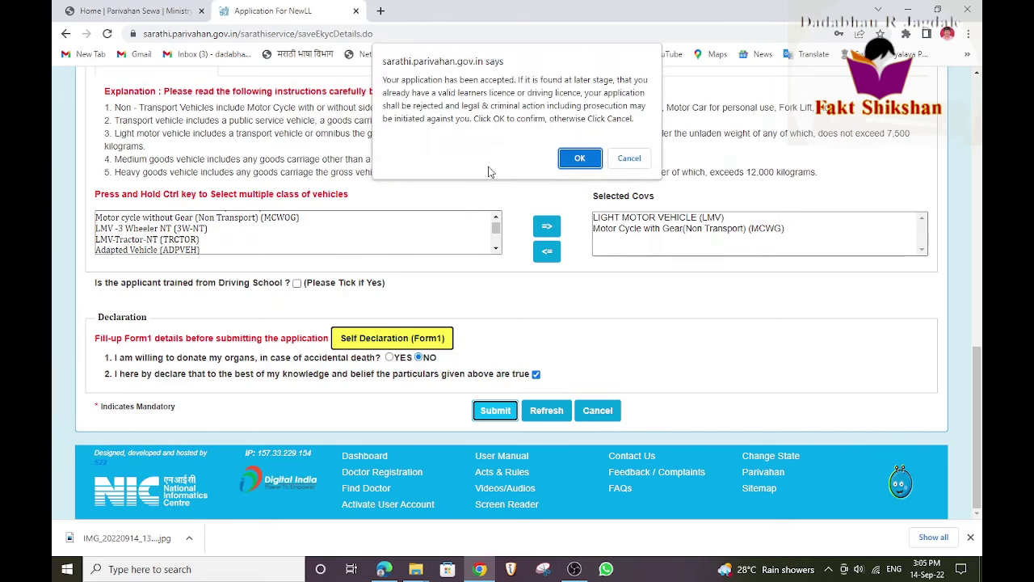
{"action": "left_click", "coordinate": [578, 160]}
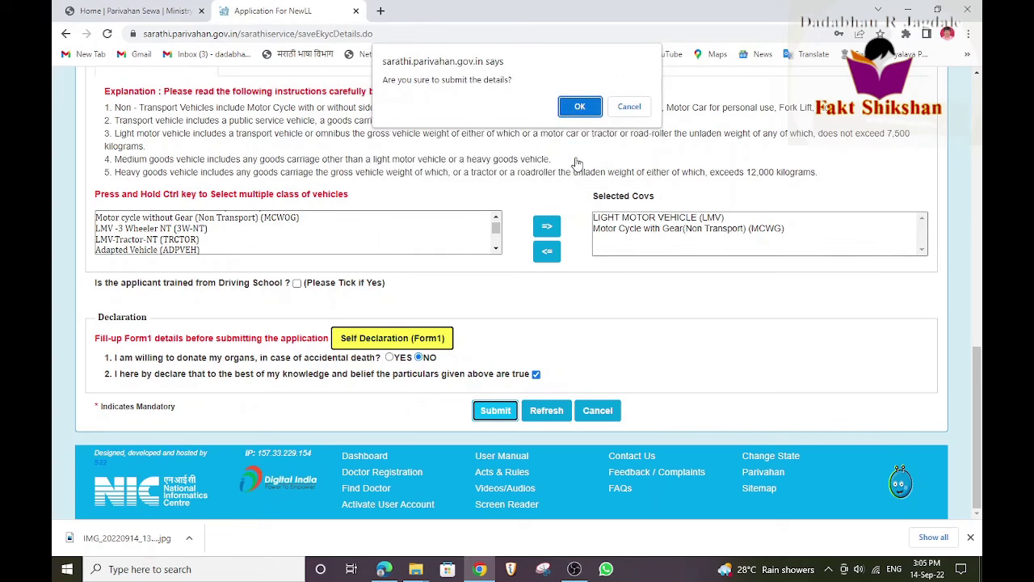
{"action": "left_click", "coordinate": [580, 107]}
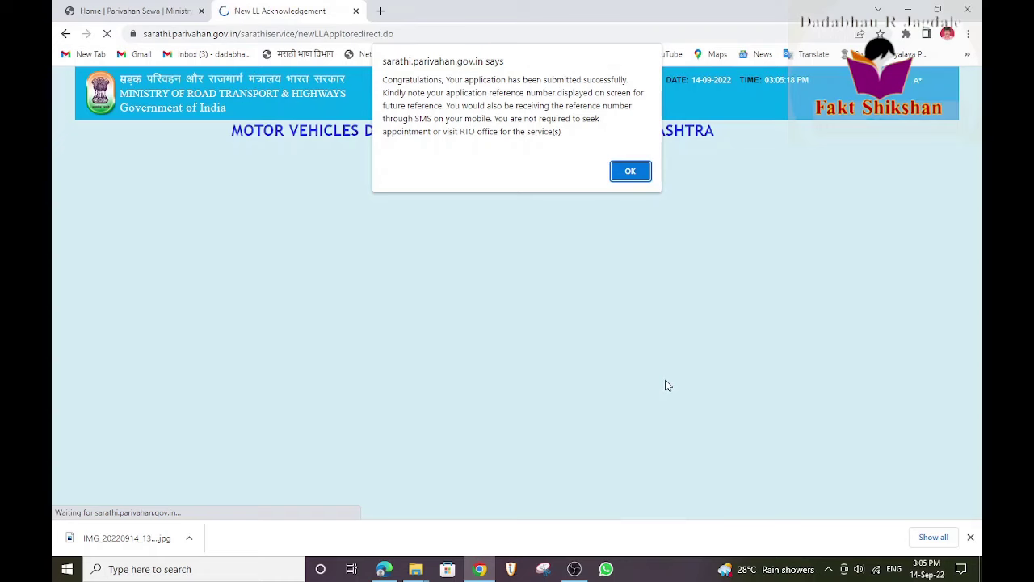
{"action": "left_click", "coordinate": [623, 172]}
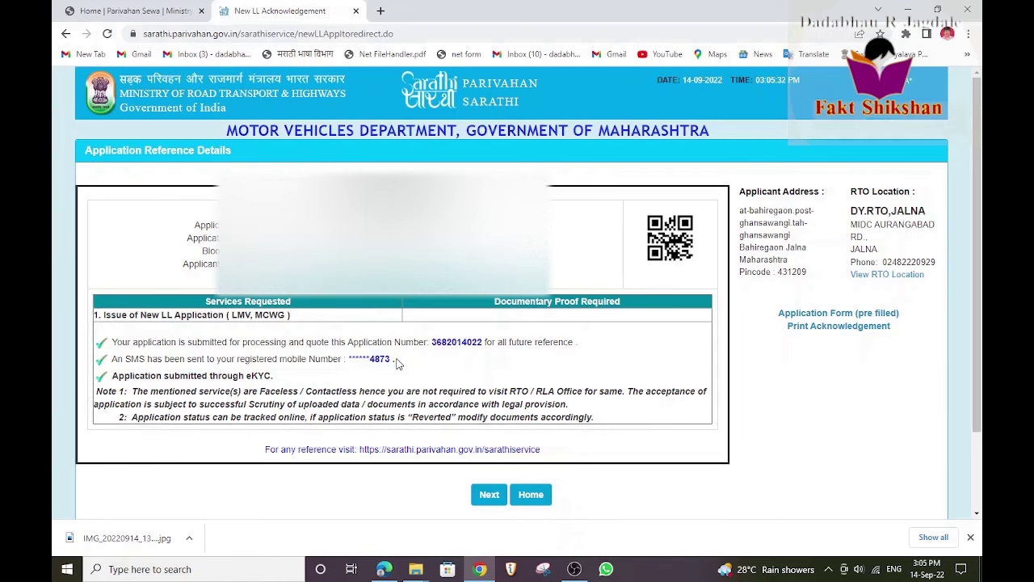
Continue from the acknowledgement to the application status and proceed with the UPLOAD PHOTO AND SIGNATURE stage.
{"action": "scroll", "coordinate": [396, 364], "scroll_direction": "down", "scroll_amount": 1}
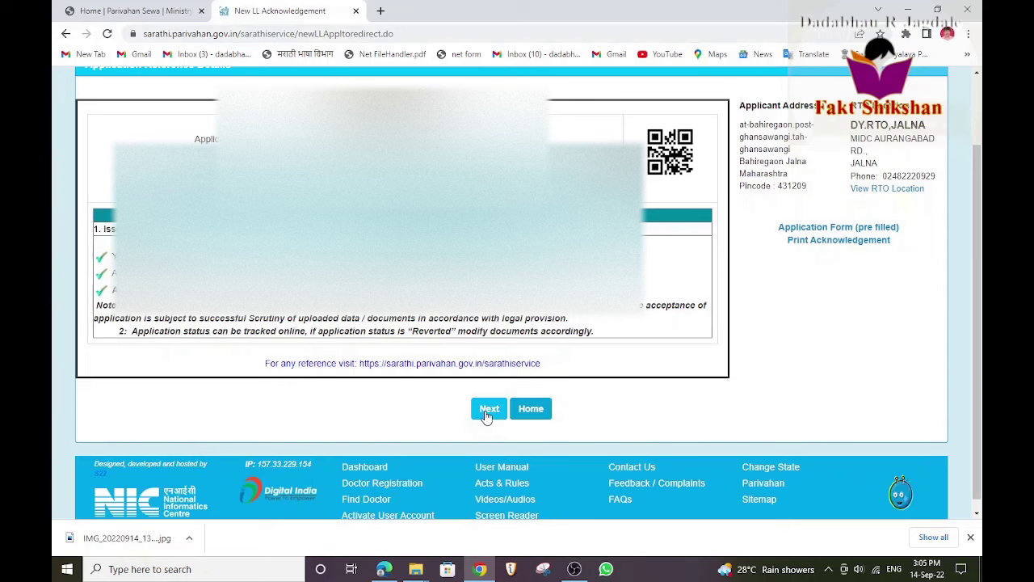
{"action": "left_click", "coordinate": [485, 412]}
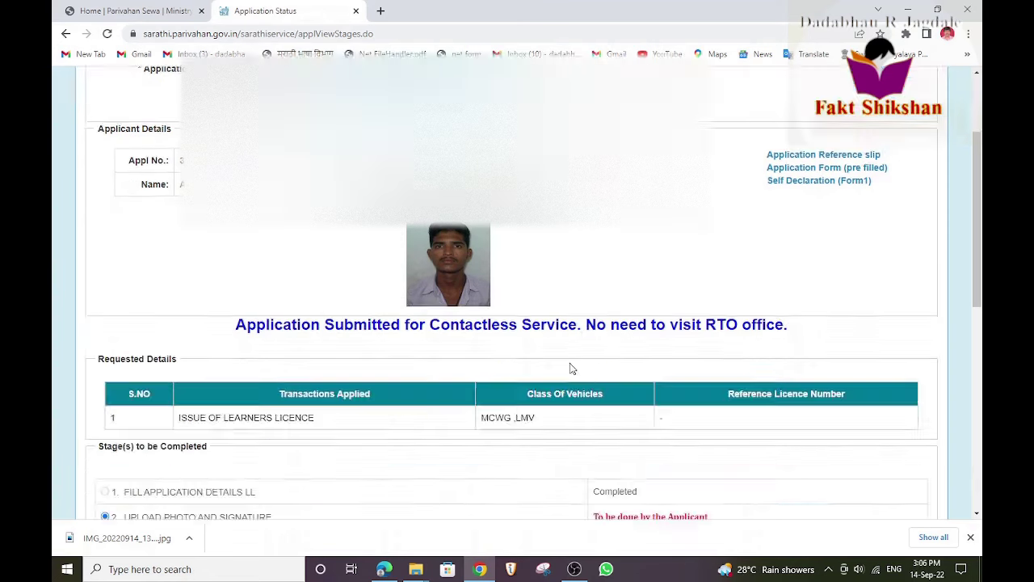
{"action": "scroll", "coordinate": [554, 386], "scroll_direction": "up", "scroll_amount": 3}
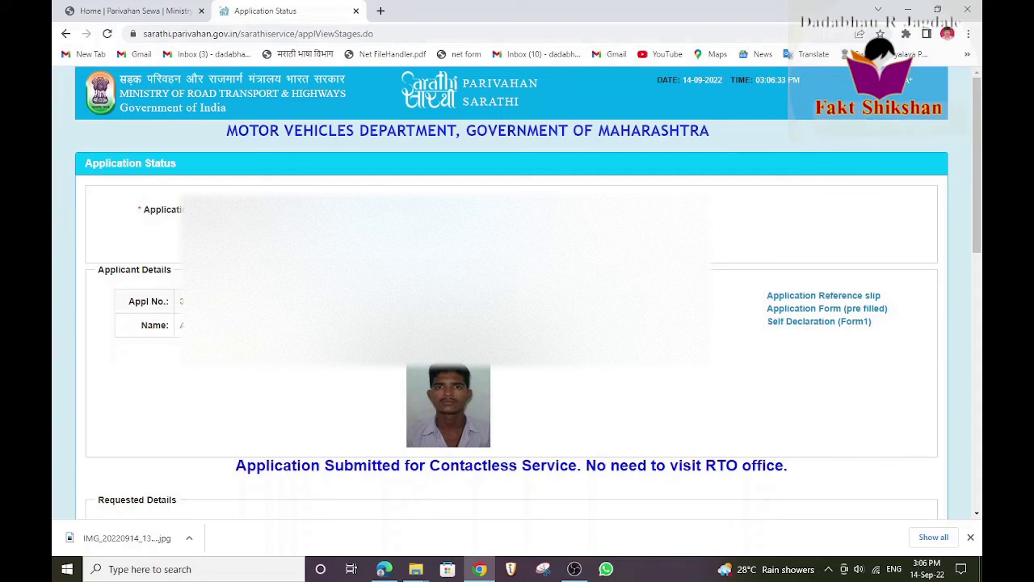
{"action": "scroll", "coordinate": [474, 428], "scroll_direction": "down", "scroll_amount": 4}
{"action": "scroll", "coordinate": [474, 434], "scroll_direction": "down", "scroll_amount": 1}
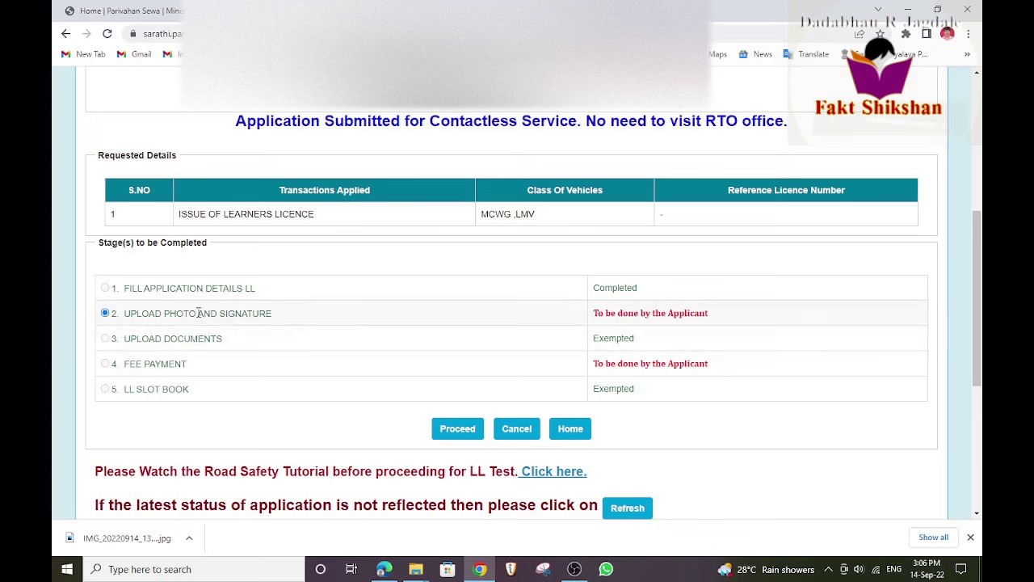
{"action": "left_click", "coordinate": [457, 429]}
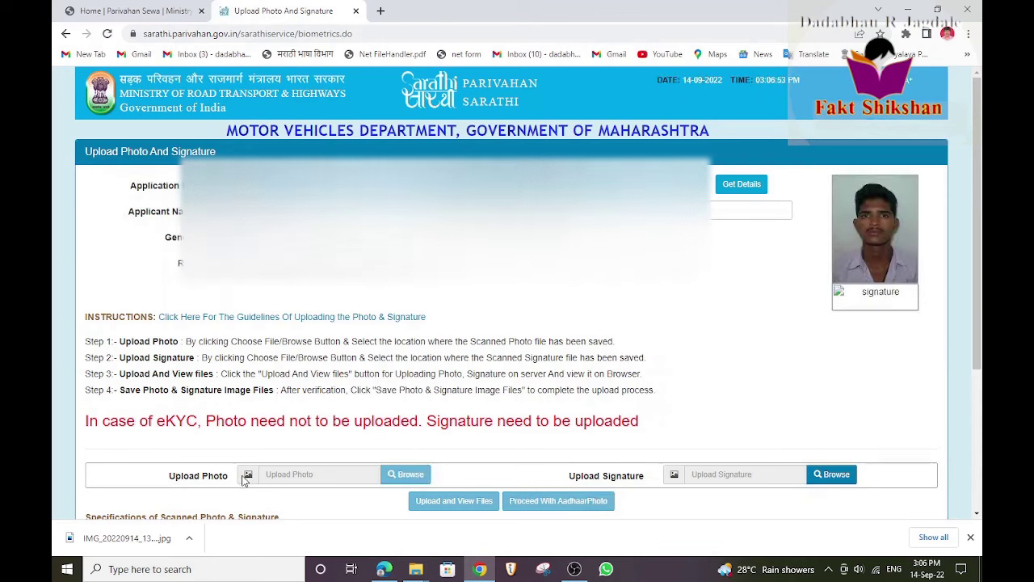
Upload IMG_20220914_133526-ImResizer from Downloads as the signature and save the photo and signature image files.
{"action": "scroll", "coordinate": [245, 478], "scroll_direction": "down", "scroll_amount": 1}
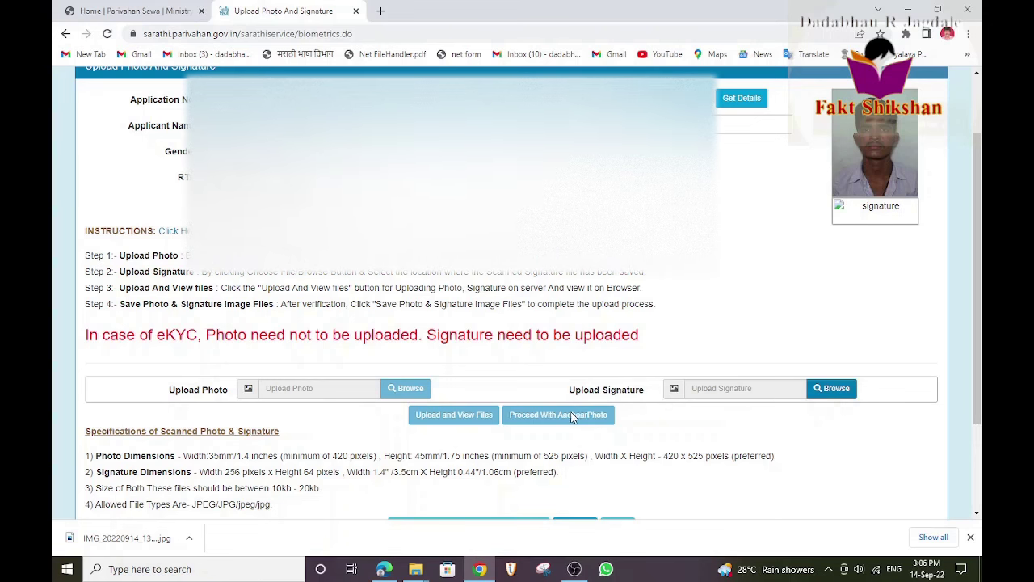
{"action": "scroll", "coordinate": [570, 416], "scroll_direction": "up", "scroll_amount": 1}
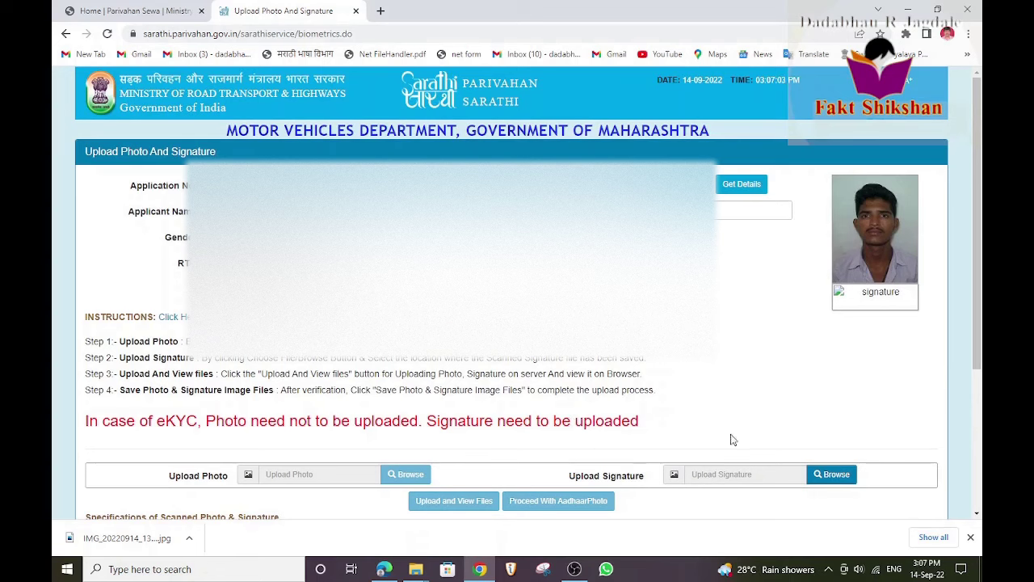
{"action": "left_click", "coordinate": [830, 477]}
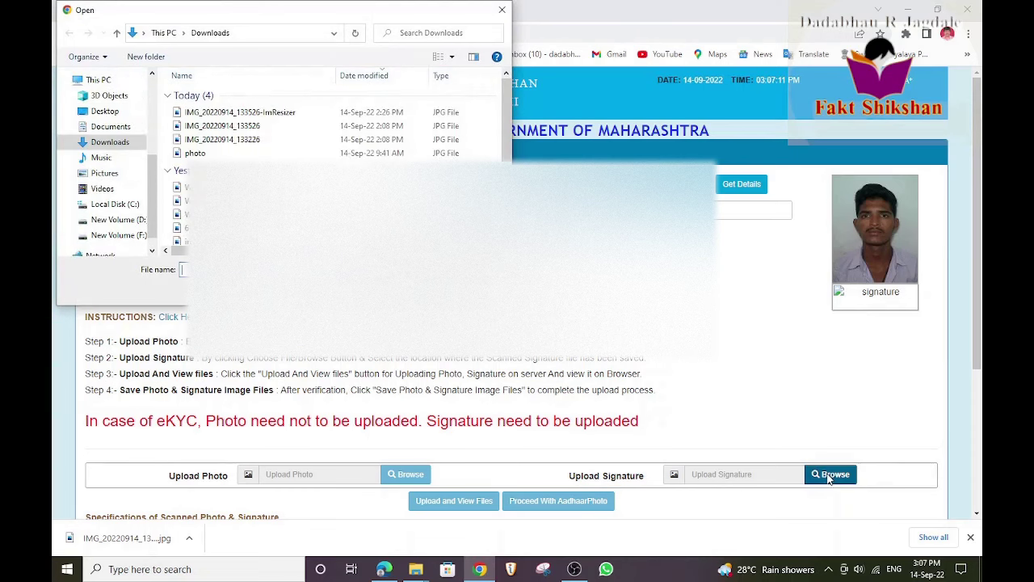
{"action": "left_click", "coordinate": [240, 112]}
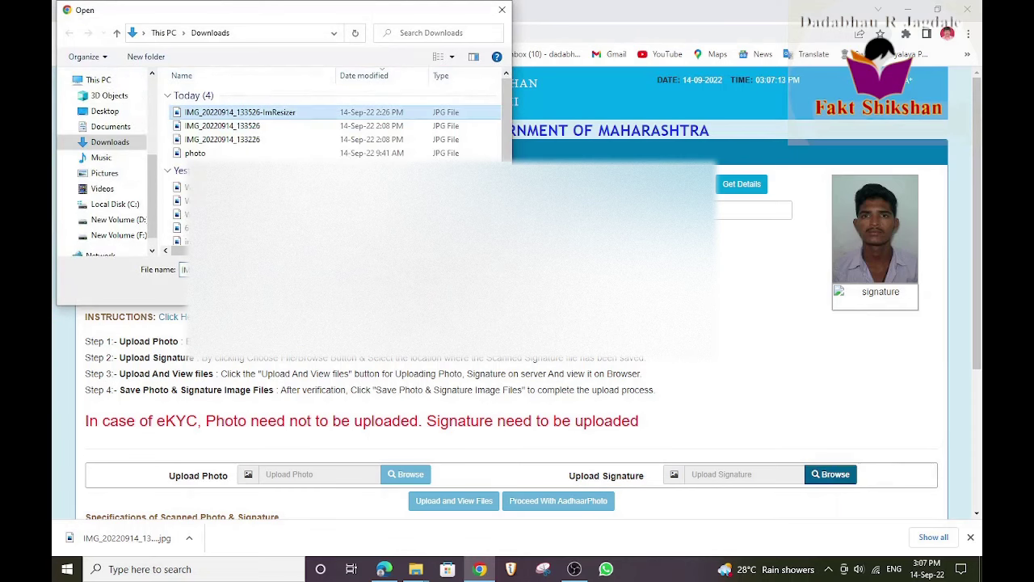
{"action": "key", "text": "Return"}
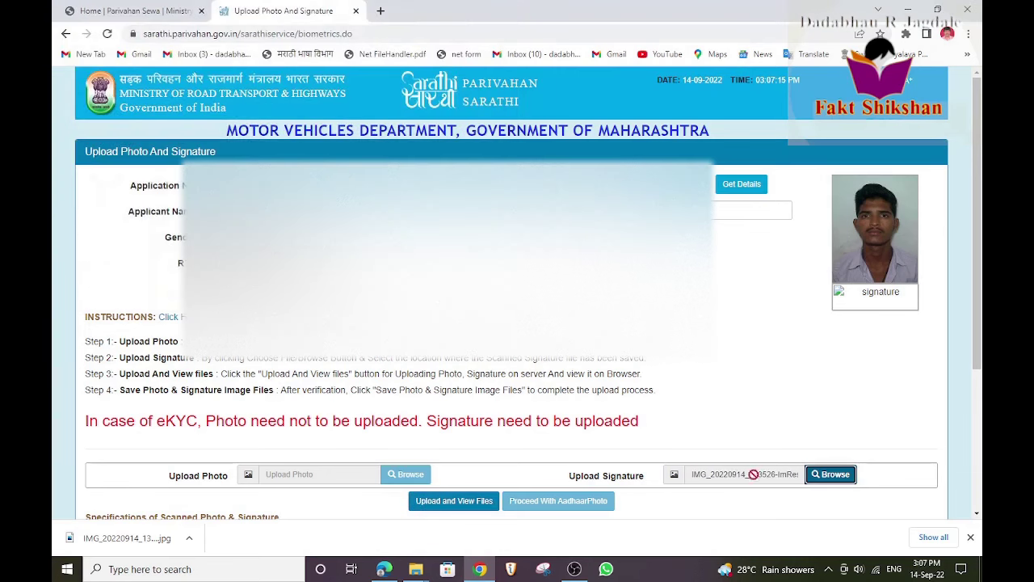
{"action": "left_click", "coordinate": [454, 501]}
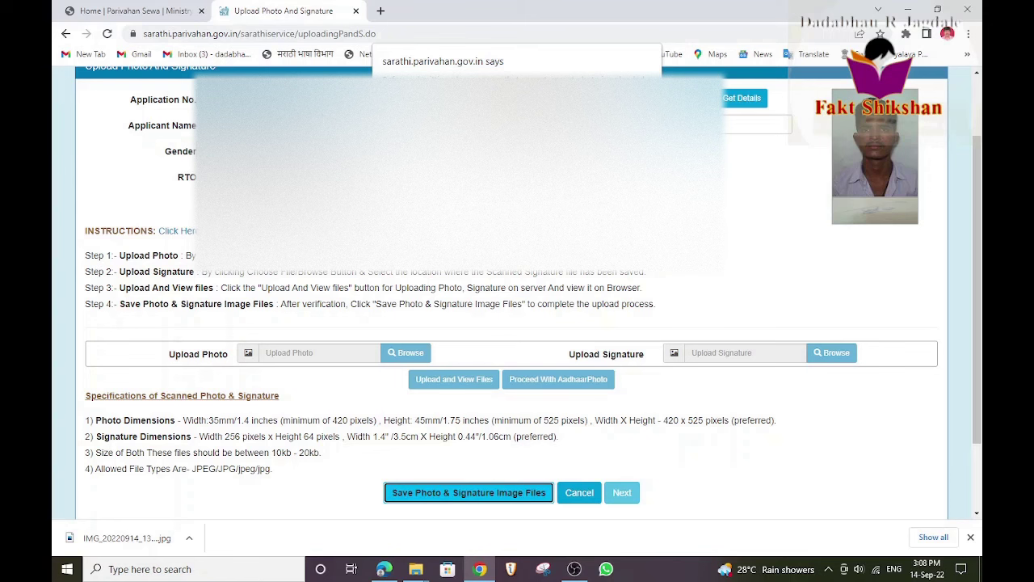
{"action": "key", "text": "Return"}
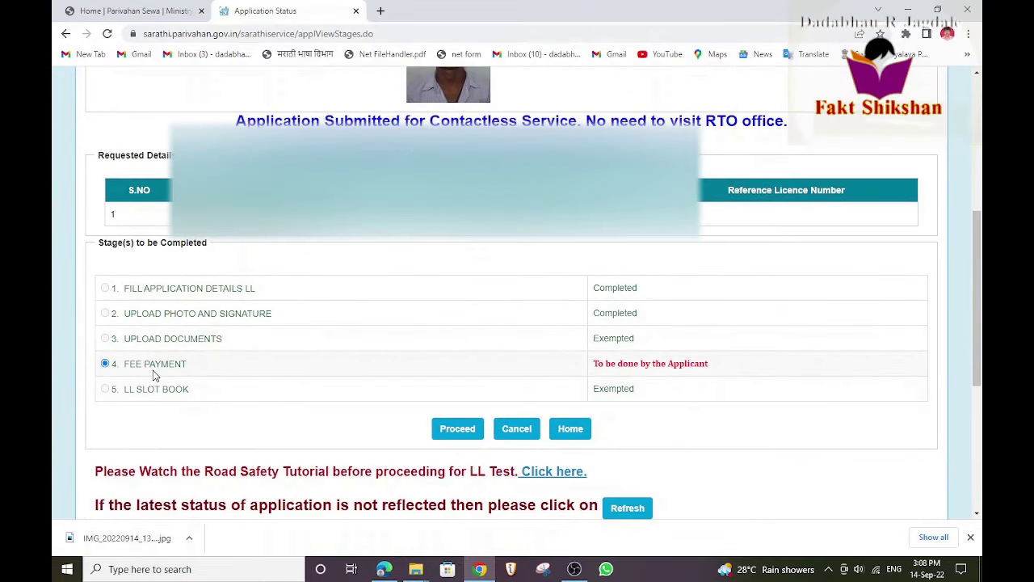
Proceed with the FEE PAYMENT stage and review the itemised licence and test fees.
{"action": "left_click", "coordinate": [456, 434]}
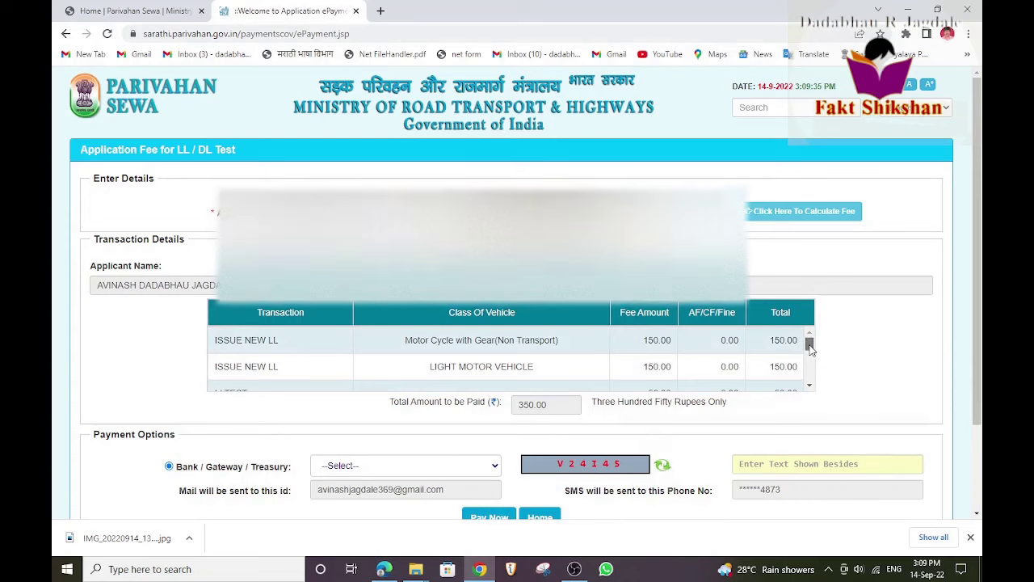
{"action": "left_click_drag", "start_coordinate": [809, 347], "coordinate": [810, 349]}
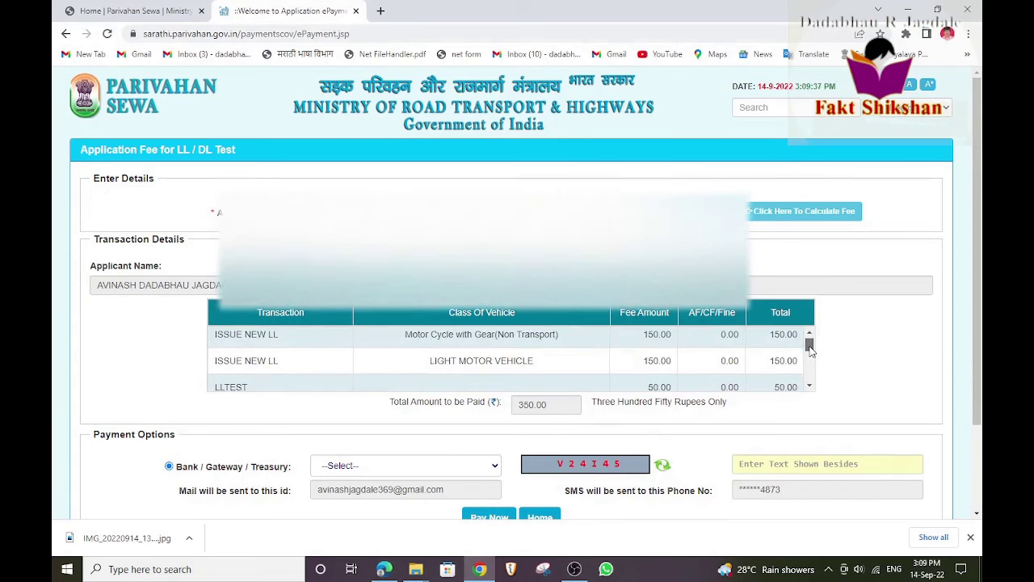
{"action": "left_click_drag", "start_coordinate": [809, 348], "coordinate": [810, 353]}
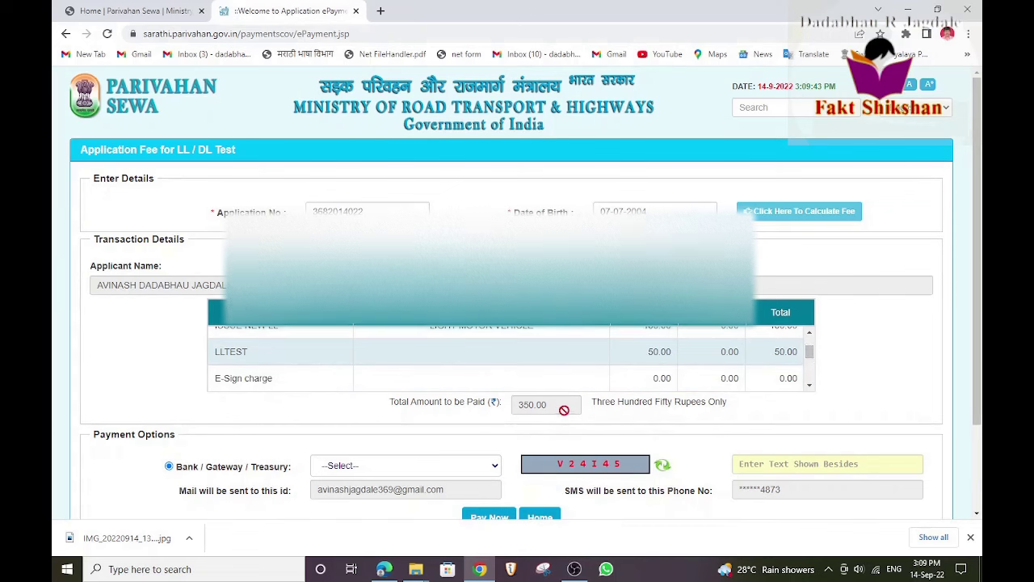
Choose SBIePay as the payment gateway, start the payment with the captcha text entered, and agree to the terms and conditions.
{"action": "scroll", "coordinate": [539, 435], "scroll_direction": "down", "scroll_amount": 2}
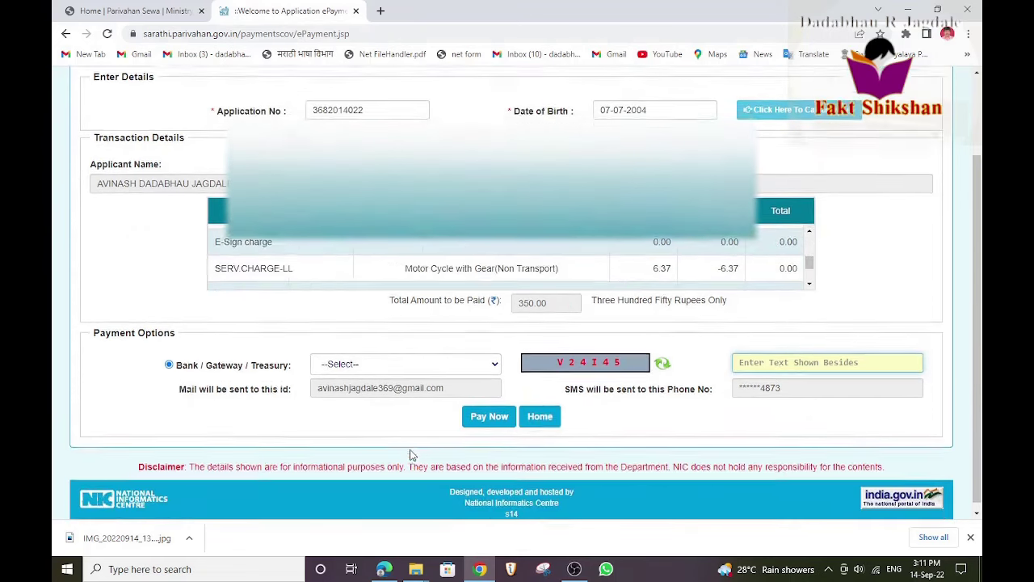
{"action": "scroll", "coordinate": [409, 455], "scroll_direction": "down", "scroll_amount": 1}
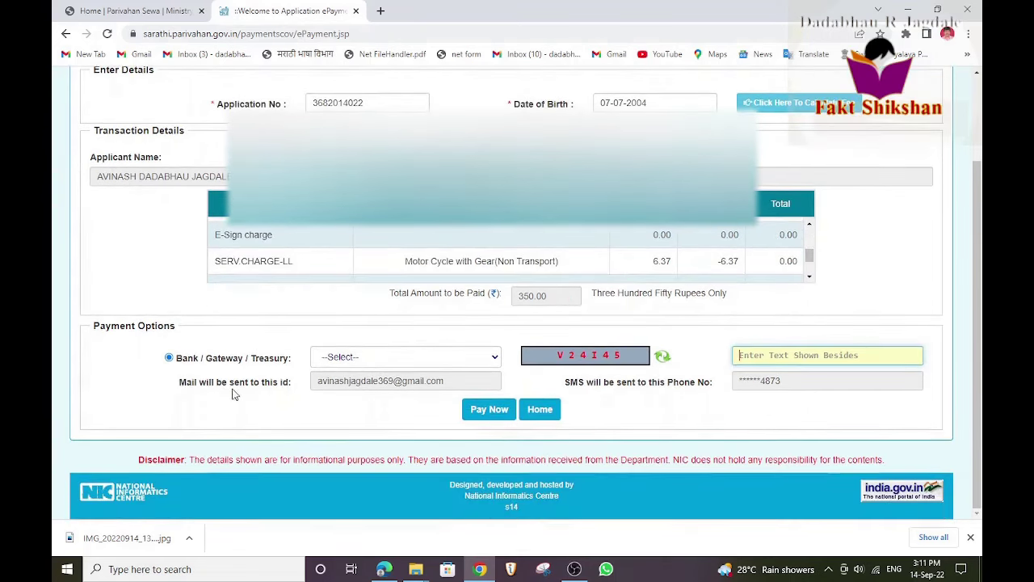
{"action": "left_click", "coordinate": [409, 357]}
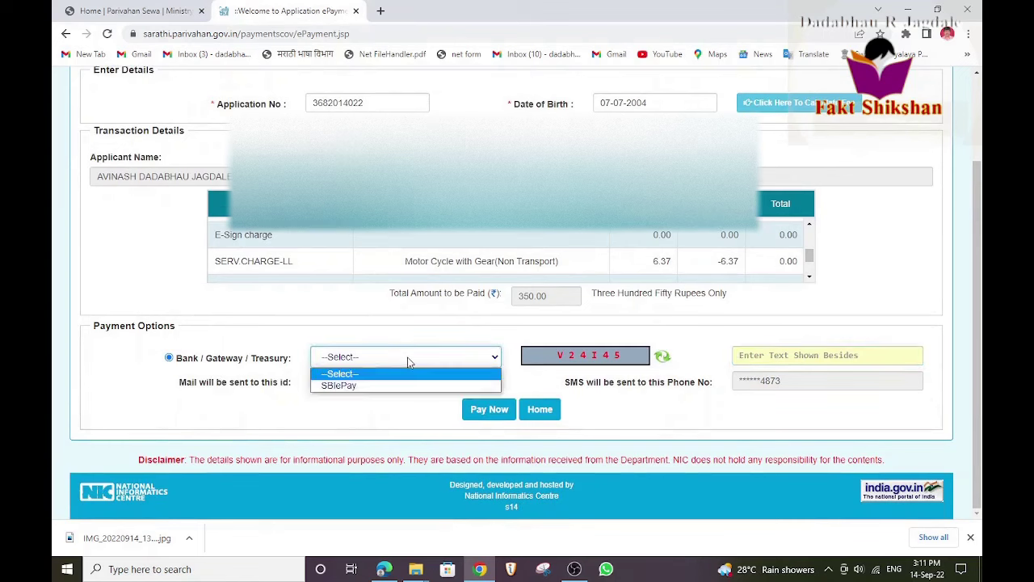
{"action": "left_click", "coordinate": [373, 383]}
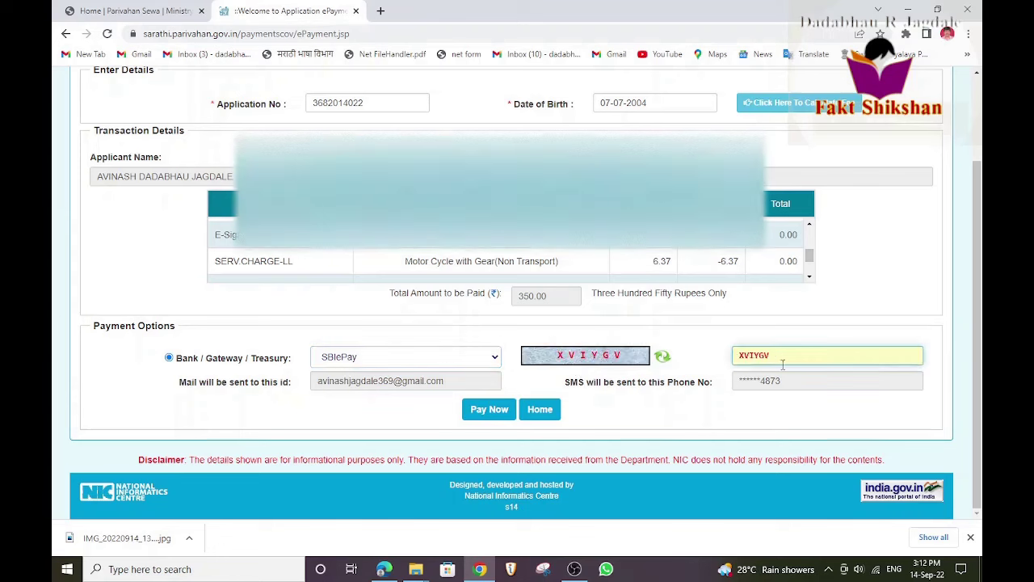
{"action": "left_click", "coordinate": [493, 411]}
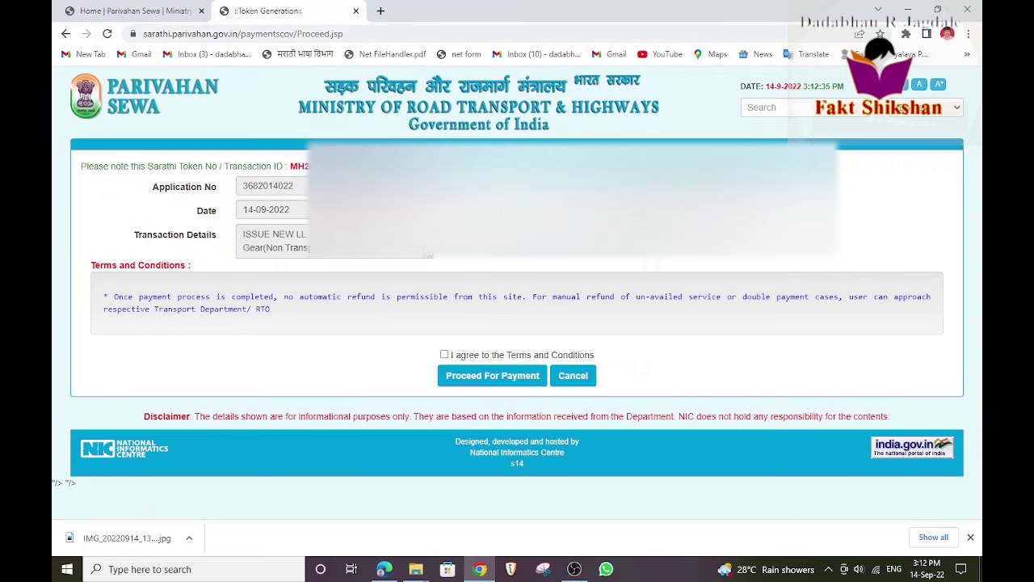
{"action": "left_click", "coordinate": [444, 355]}
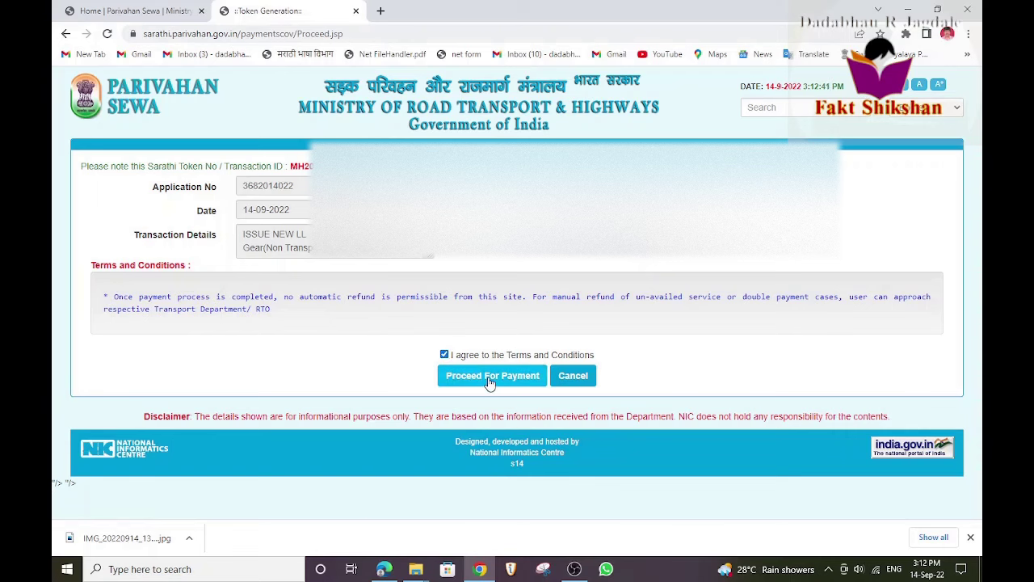
Proceed with the licence fee payment and print the receipt for the SBIePay transaction.
{"action": "left_click", "coordinate": [489, 383]}
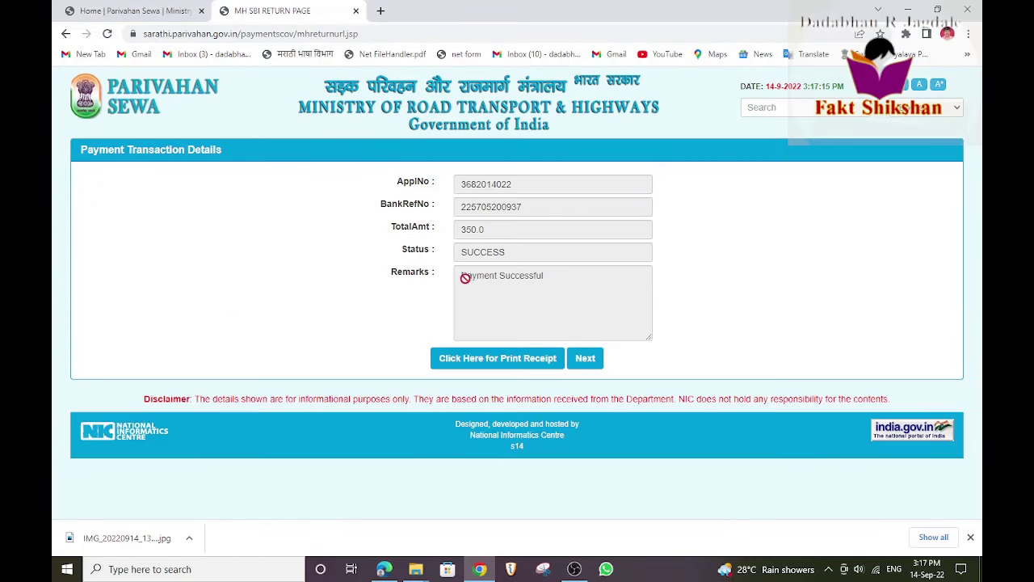
{"action": "left_click", "coordinate": [504, 365]}
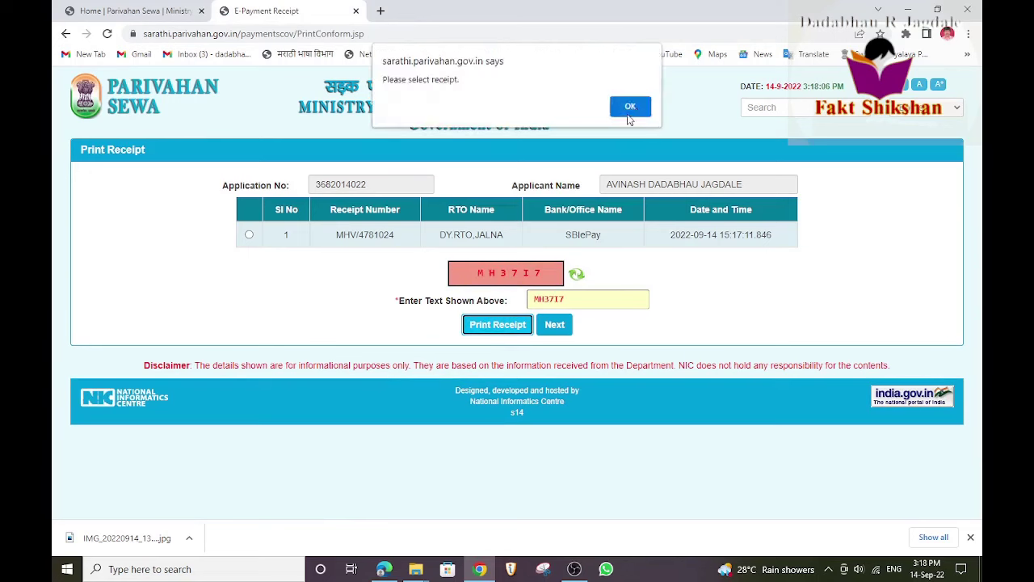
{"action": "left_click", "coordinate": [630, 105]}
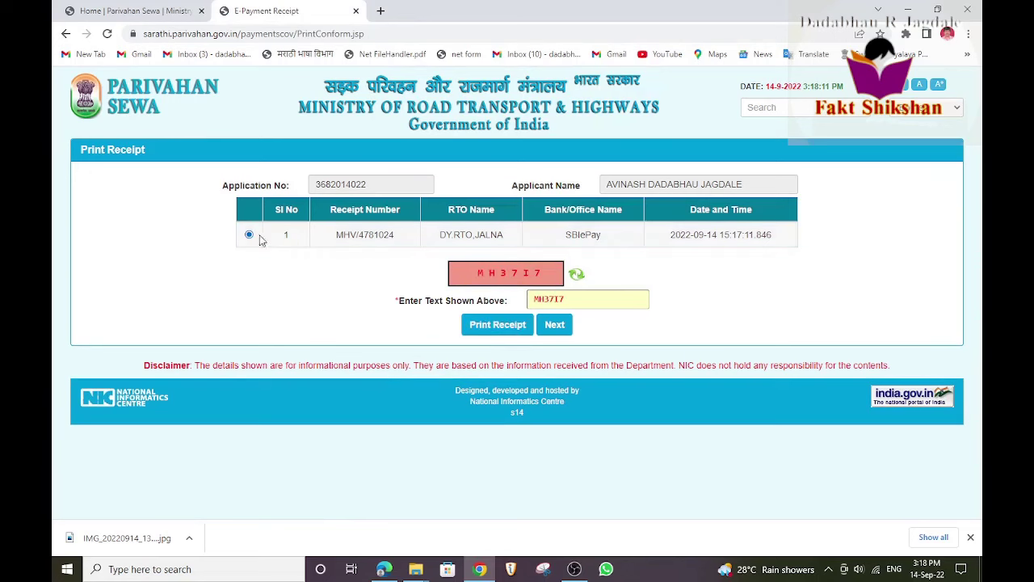
{"action": "left_click", "coordinate": [250, 235]}
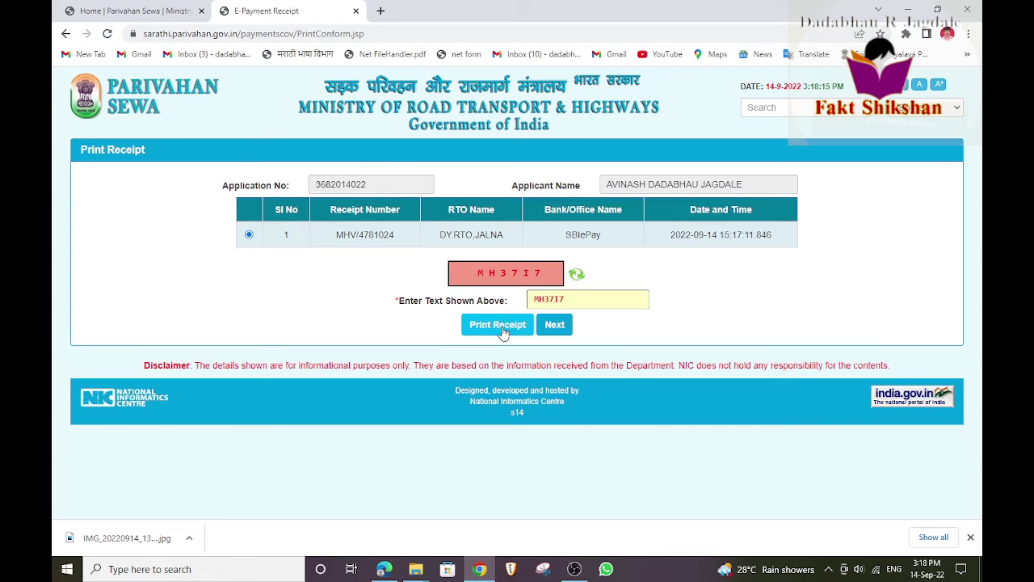
{"action": "left_click", "coordinate": [249, 238]}
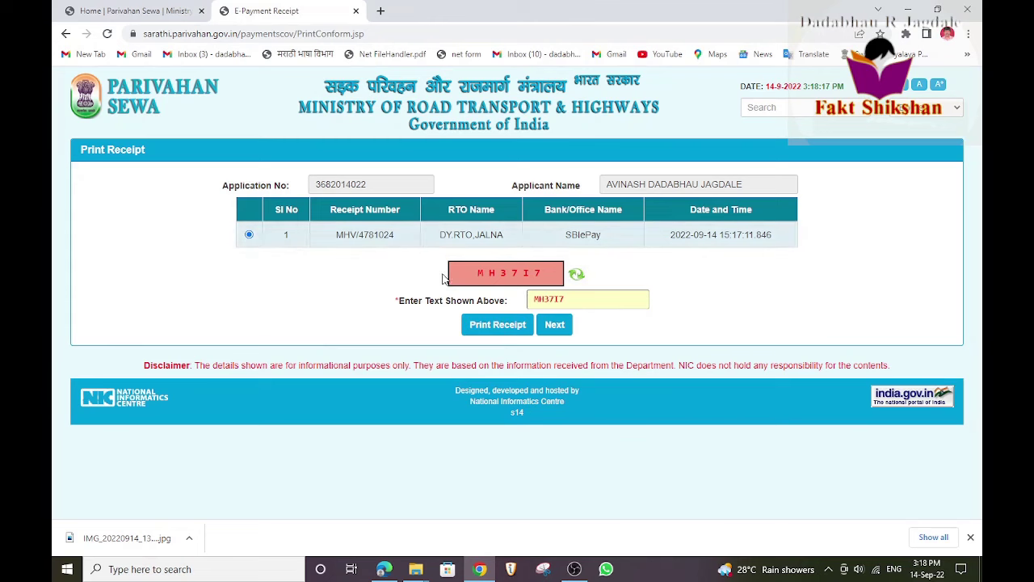
{"action": "left_click", "coordinate": [491, 326]}
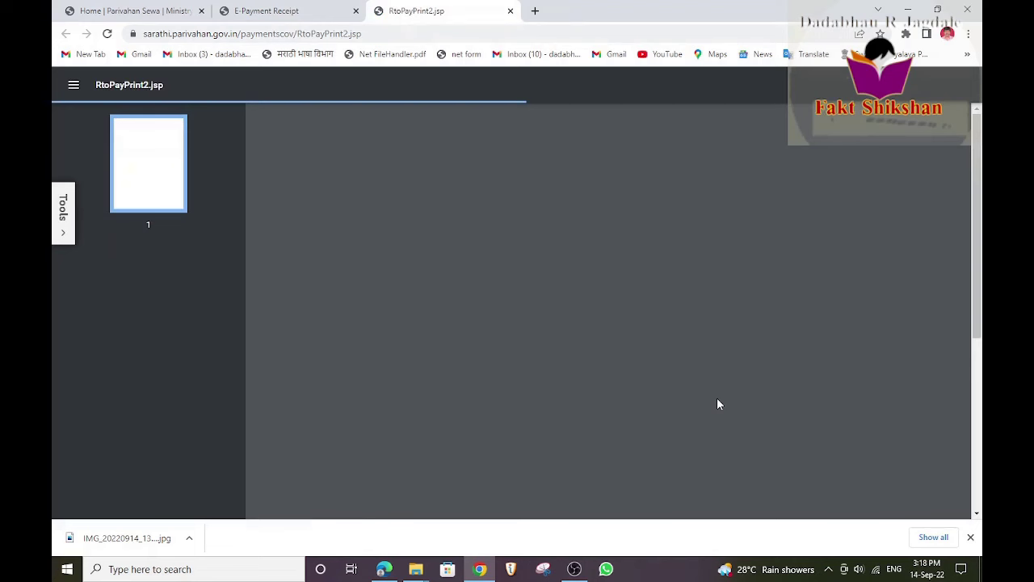
Return to the application status form, enter the applicant's date of birth, and submit it.
{"action": "key", "text": "ctrl+shift+Tab"}
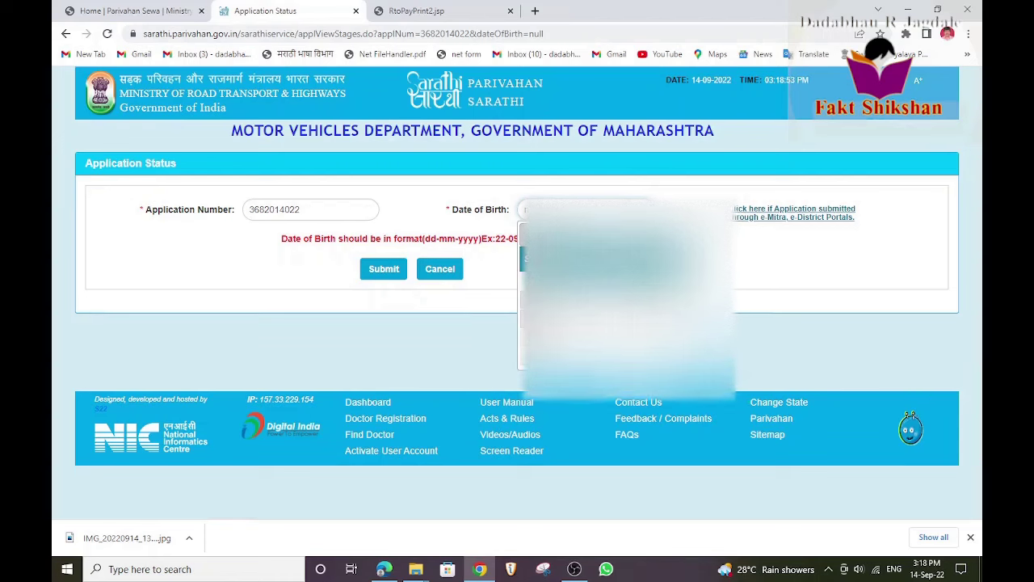
{"action": "left_click", "coordinate": [630, 234]}
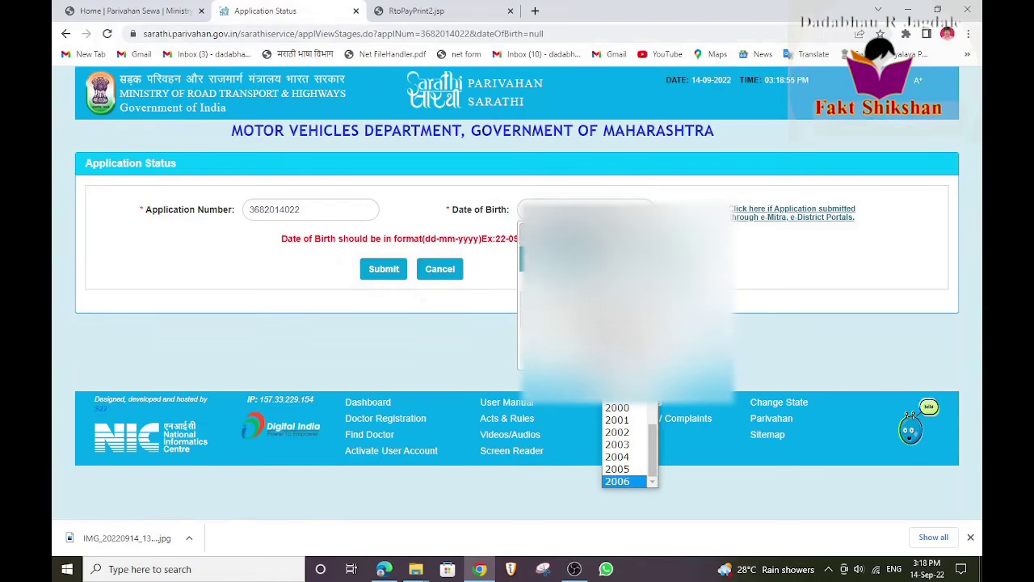
{"action": "left_click", "coordinate": [595, 208]}
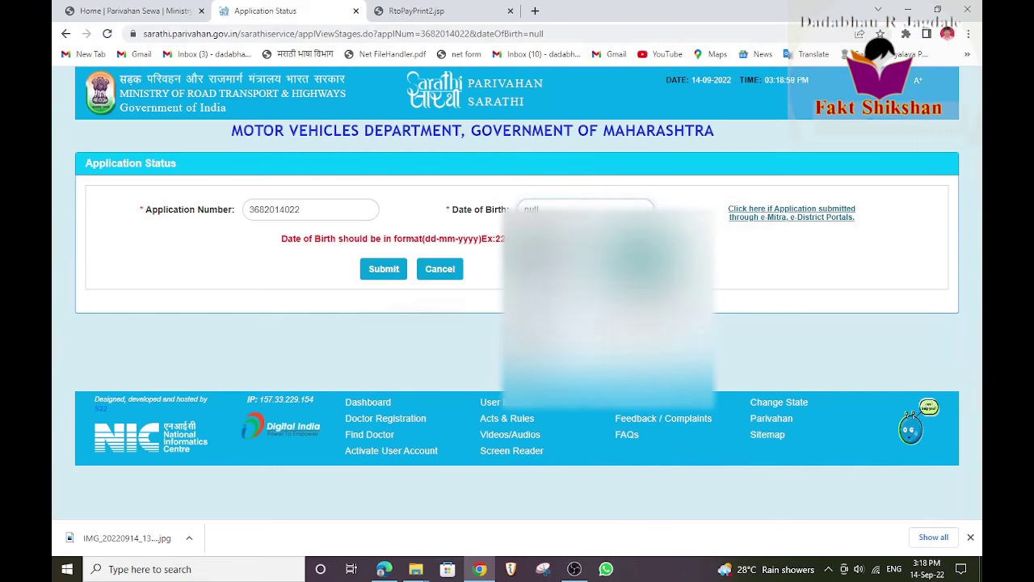
{"action": "left_click", "coordinate": [608, 278]}
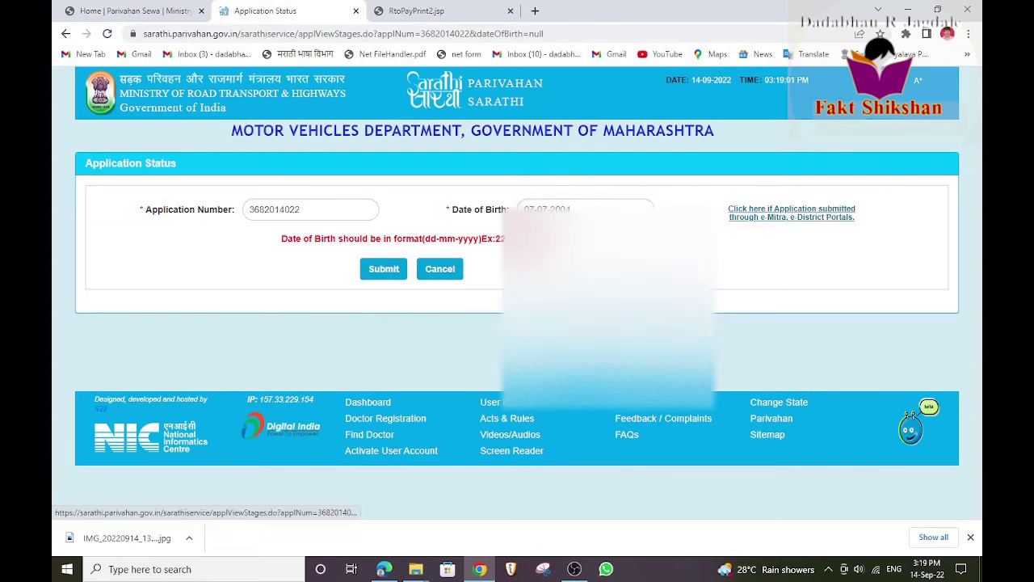
{"action": "left_click", "coordinate": [386, 270]}
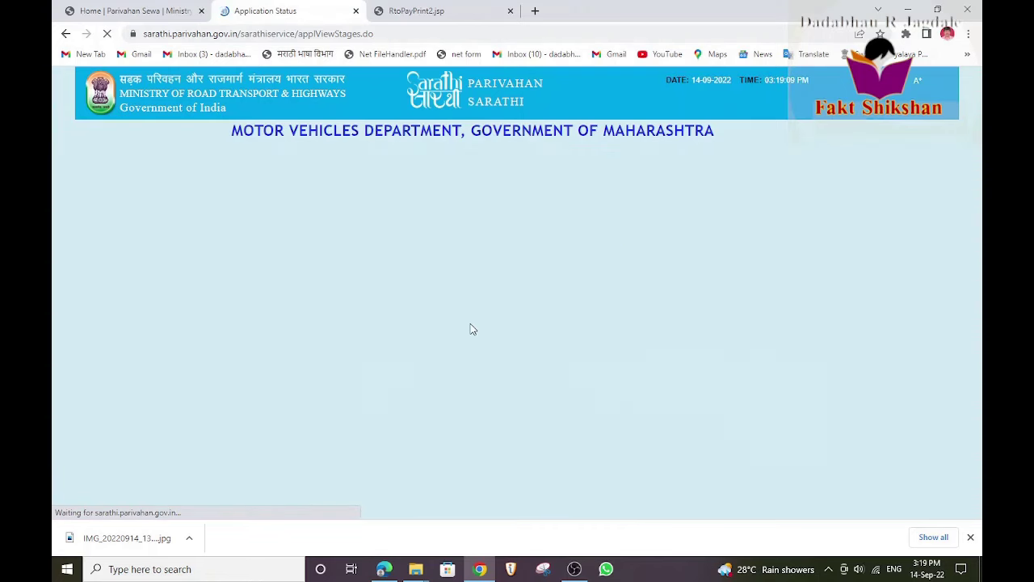
Review the completed flows and current status of the application, and open the Road Safety Tutorial page for the LL test.
{"action": "scroll", "coordinate": [470, 323], "scroll_direction": "down", "scroll_amount": 4}
{"action": "scroll", "coordinate": [471, 323], "scroll_direction": "up", "scroll_amount": 2}
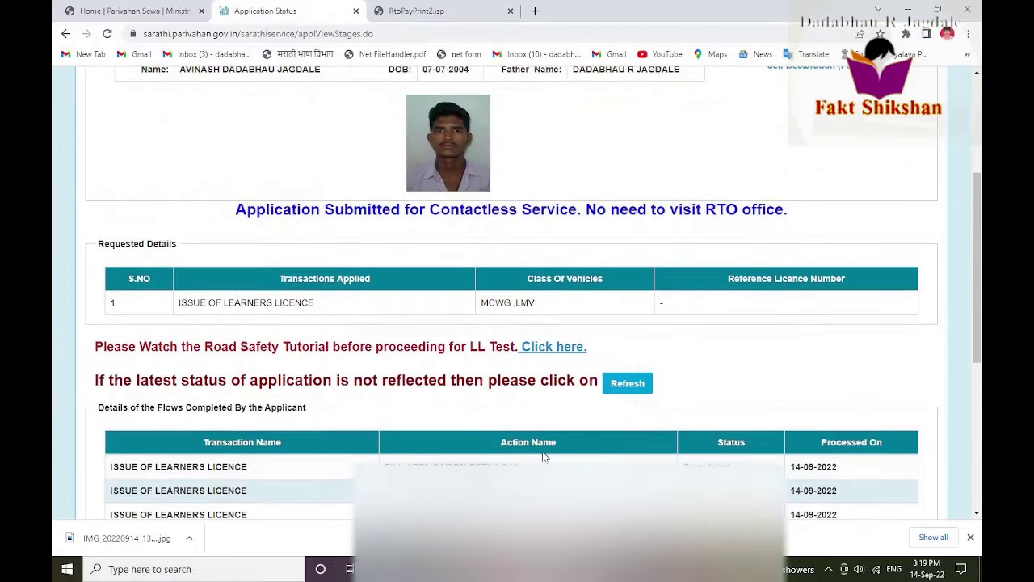
{"action": "scroll", "coordinate": [441, 279], "scroll_direction": "down", "scroll_amount": 3}
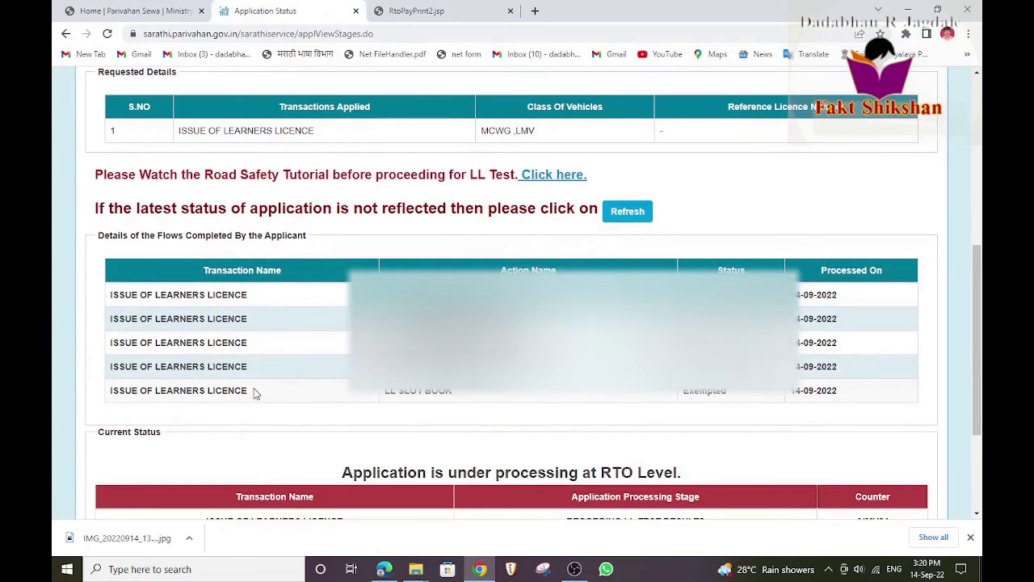
{"action": "scroll", "coordinate": [277, 411], "scroll_direction": "down", "scroll_amount": 3}
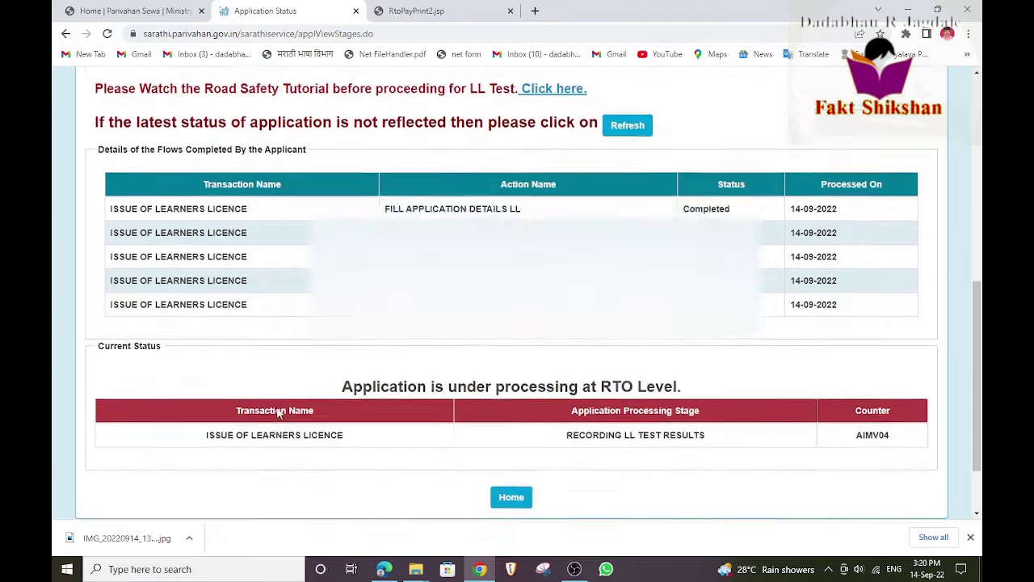
{"action": "scroll", "coordinate": [835, 277], "scroll_direction": "up", "scroll_amount": 4}
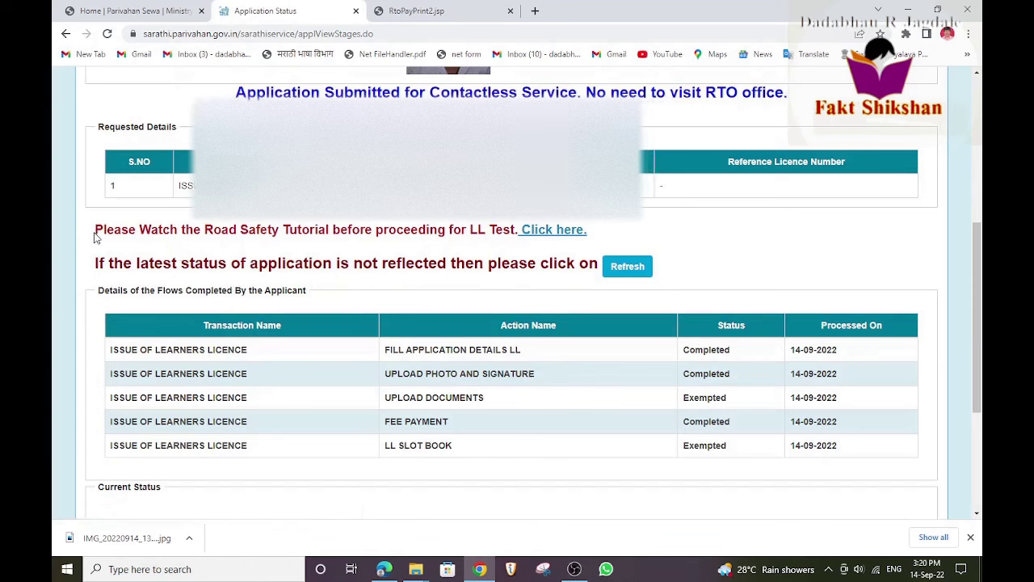
{"action": "left_click_drag", "start_coordinate": [95, 233], "coordinate": [517, 232]}
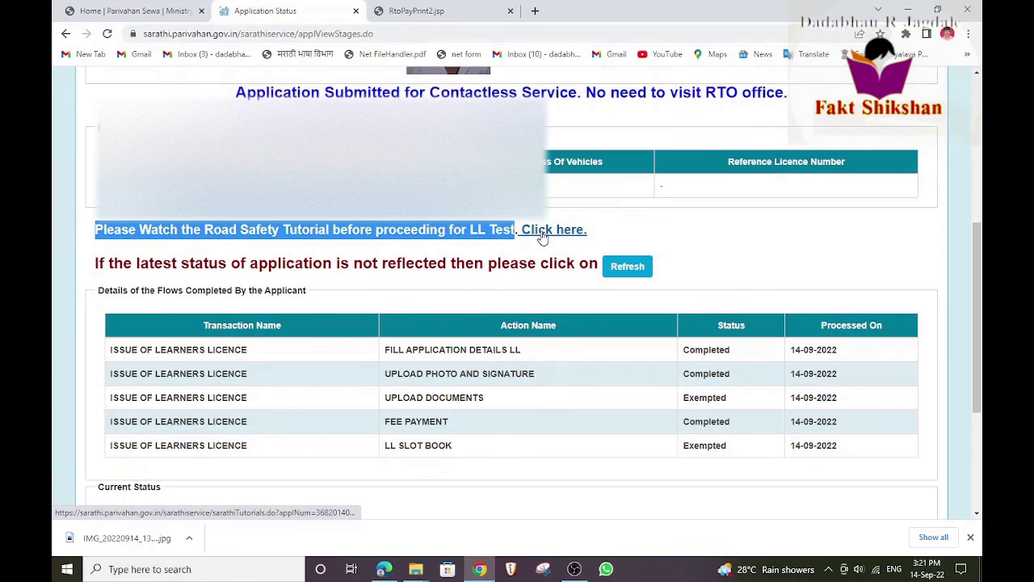
{"action": "left_click", "coordinate": [543, 233]}
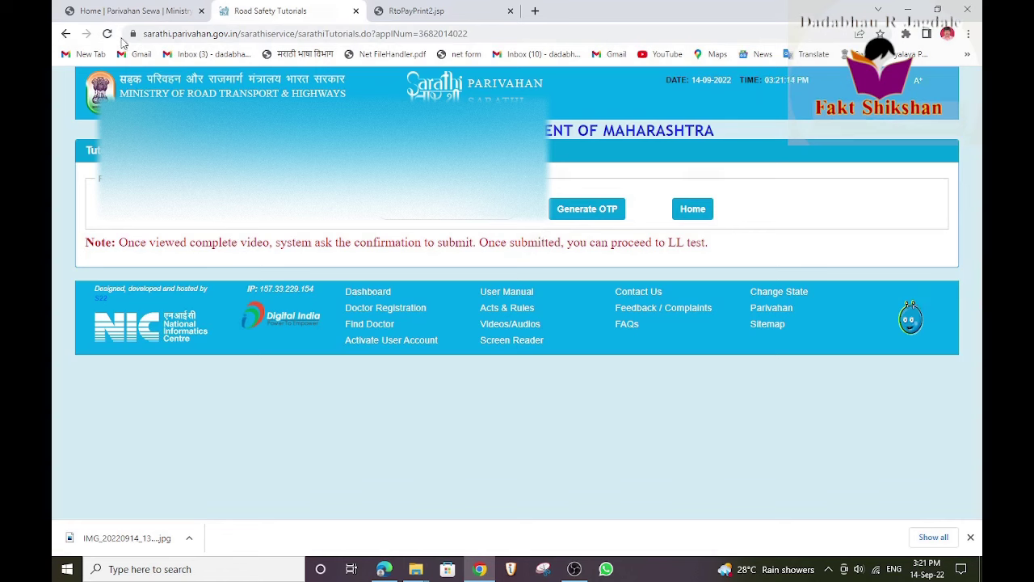
Switch to the Parivahan Sewa home page.
{"action": "left_click", "coordinate": [129, 10]}
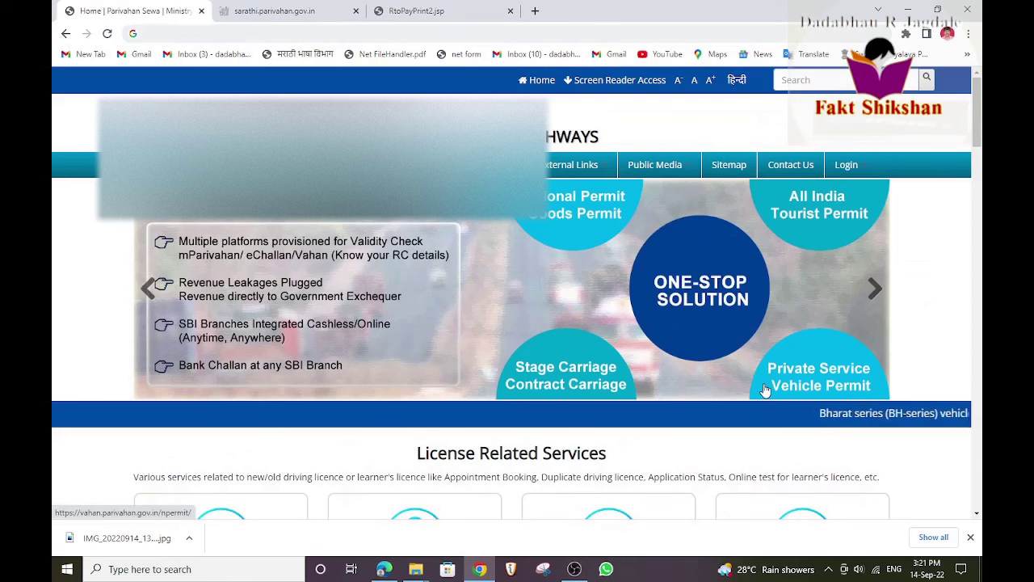